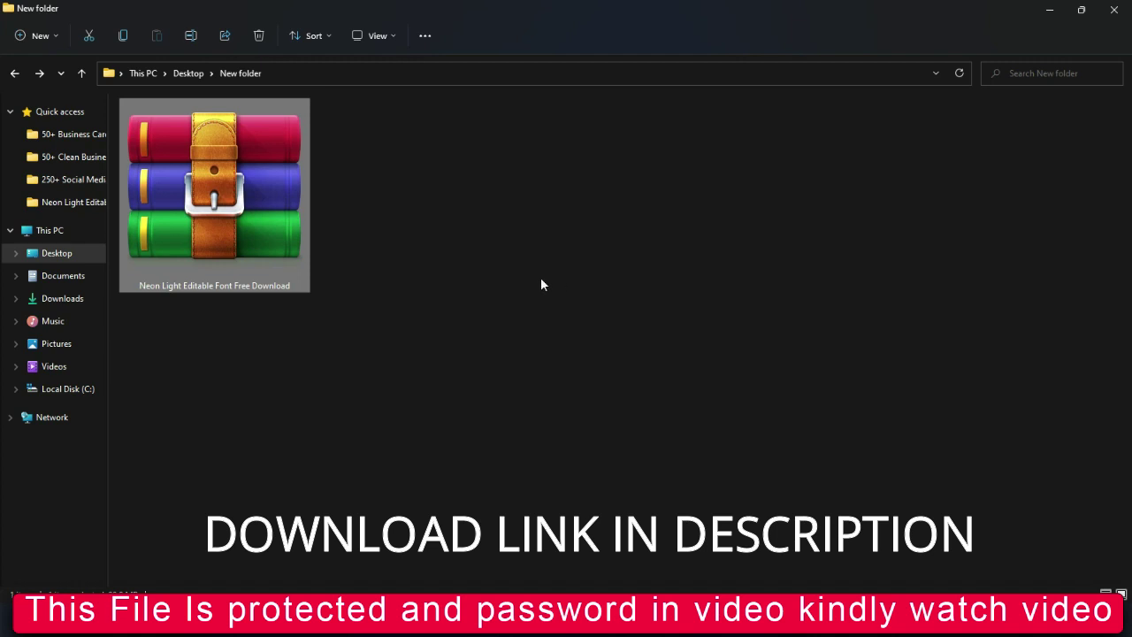
Extract the Neon Light Editable Font Free Download archive to its own folder, entering the archive password.
right_click(259, 171)
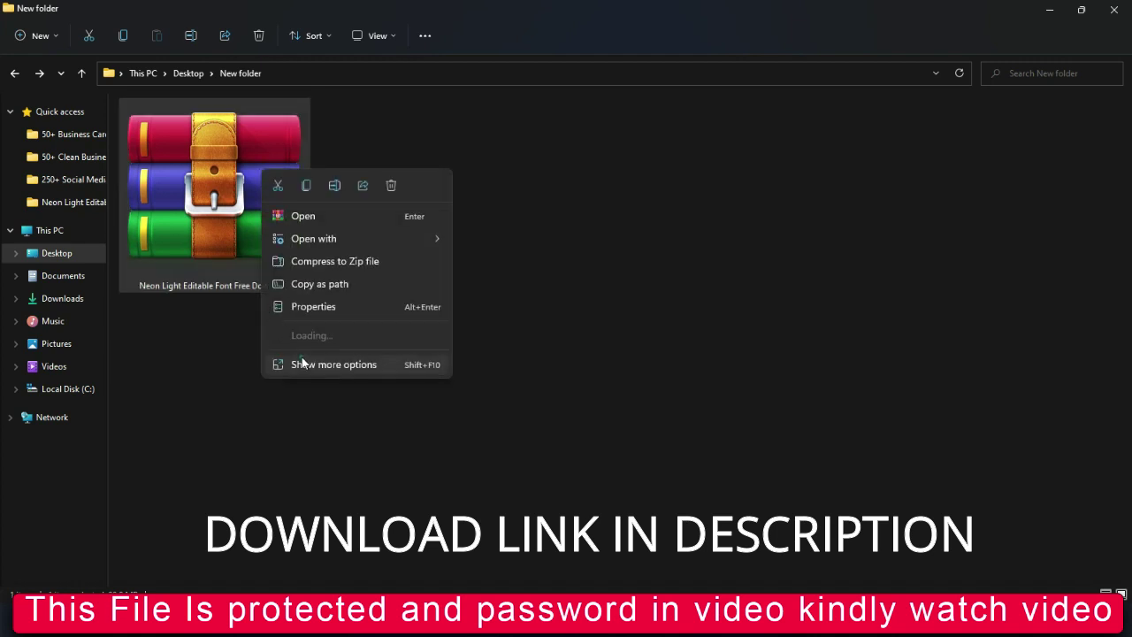
left_click(296, 362)
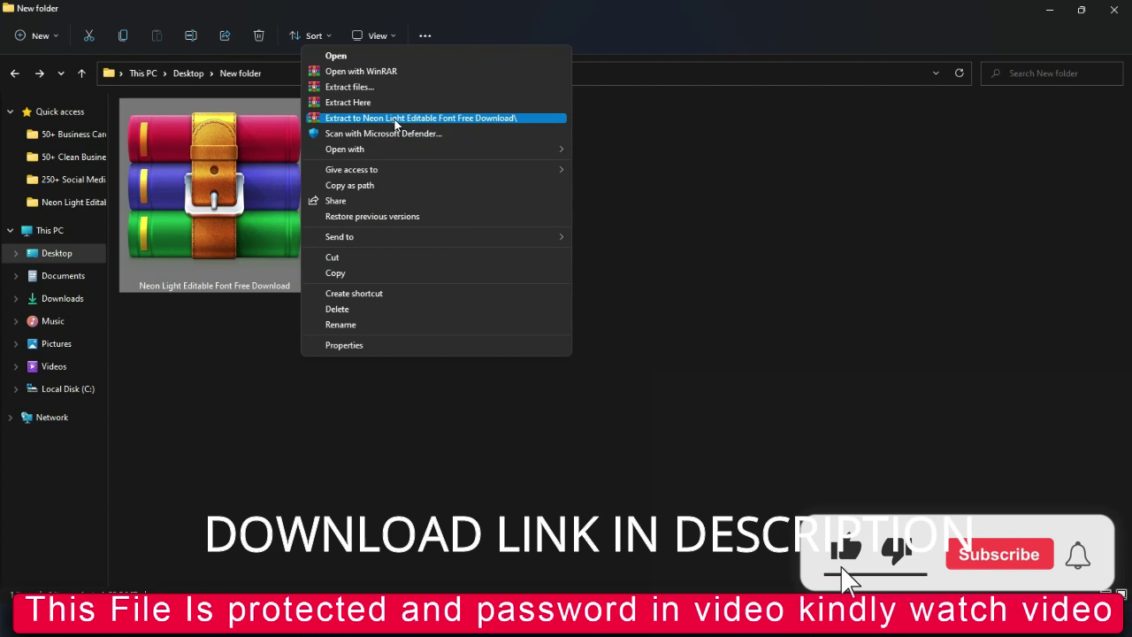
left_click(396, 118)
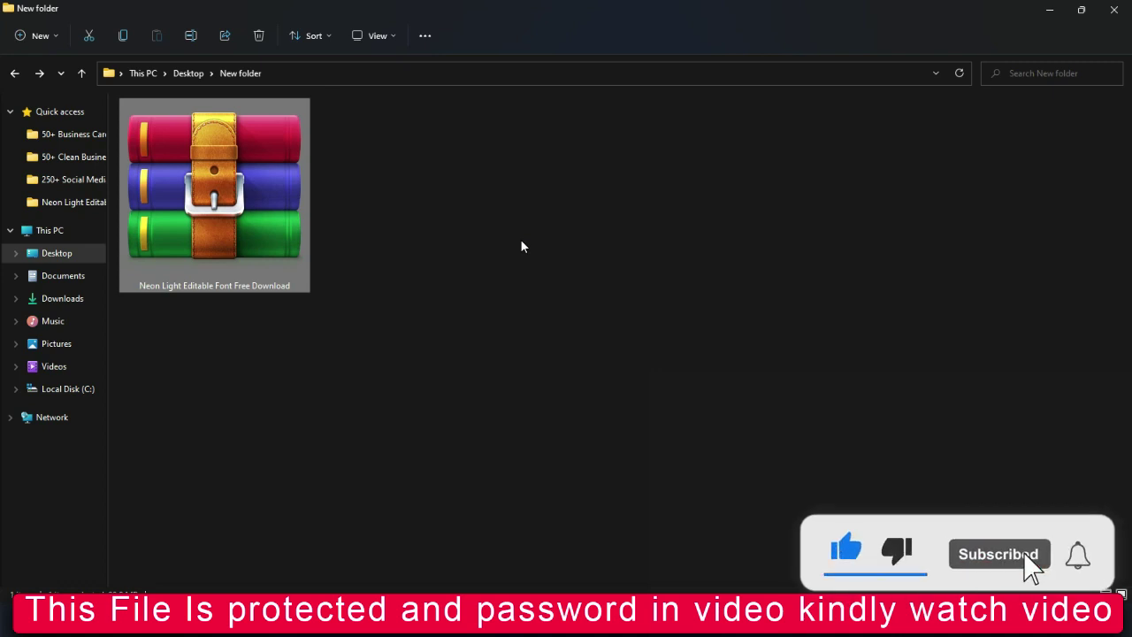
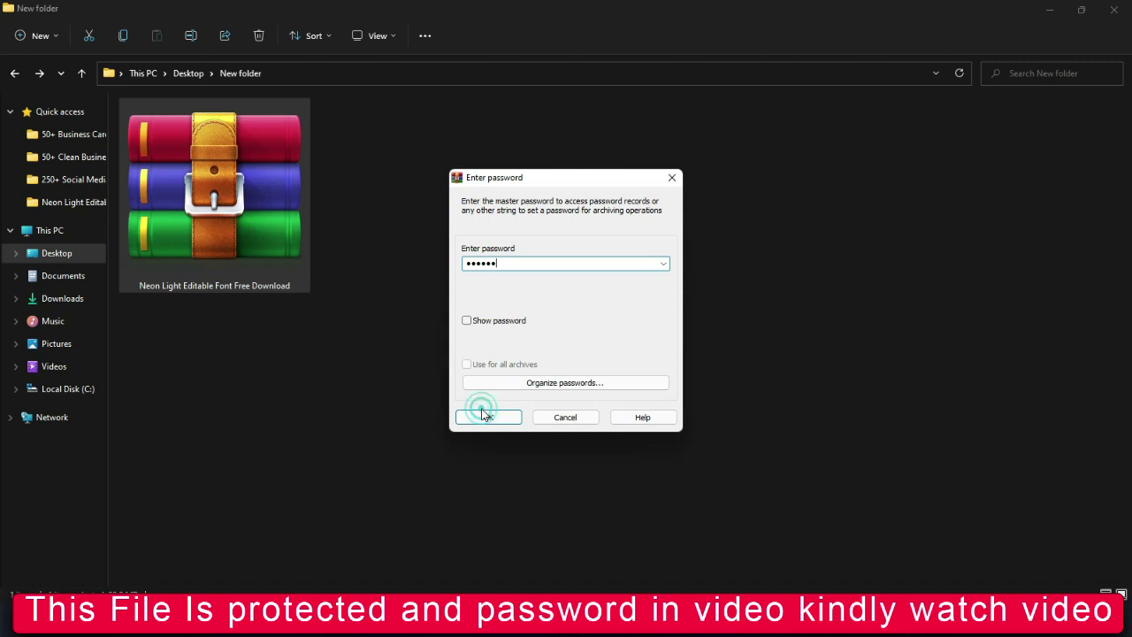
left_click(482, 417)
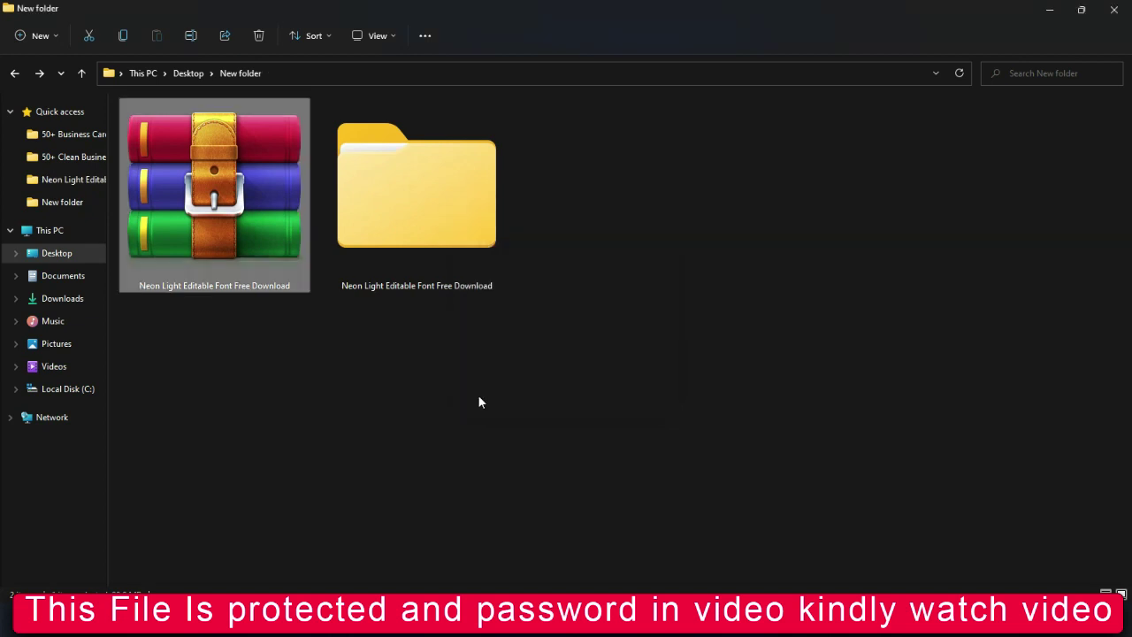
Open the extracted Neon Light Editable Font Free Download folder and view it as extra large icons.
left_click(413, 241)
left_click(276, 216)
left_click(359, 220)
double_click(381, 211)
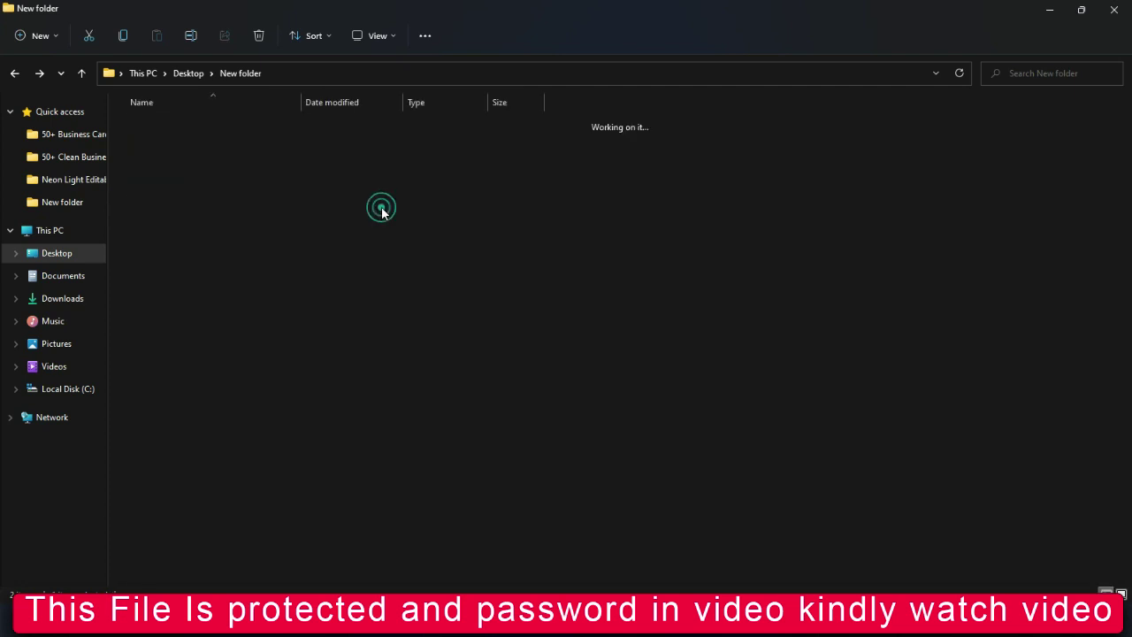
left_click(374, 36)
left_click(361, 72)
Open the inner templates folder as extra large thumbnails and browse the Night Club and NEON previews.
double_click(278, 205)
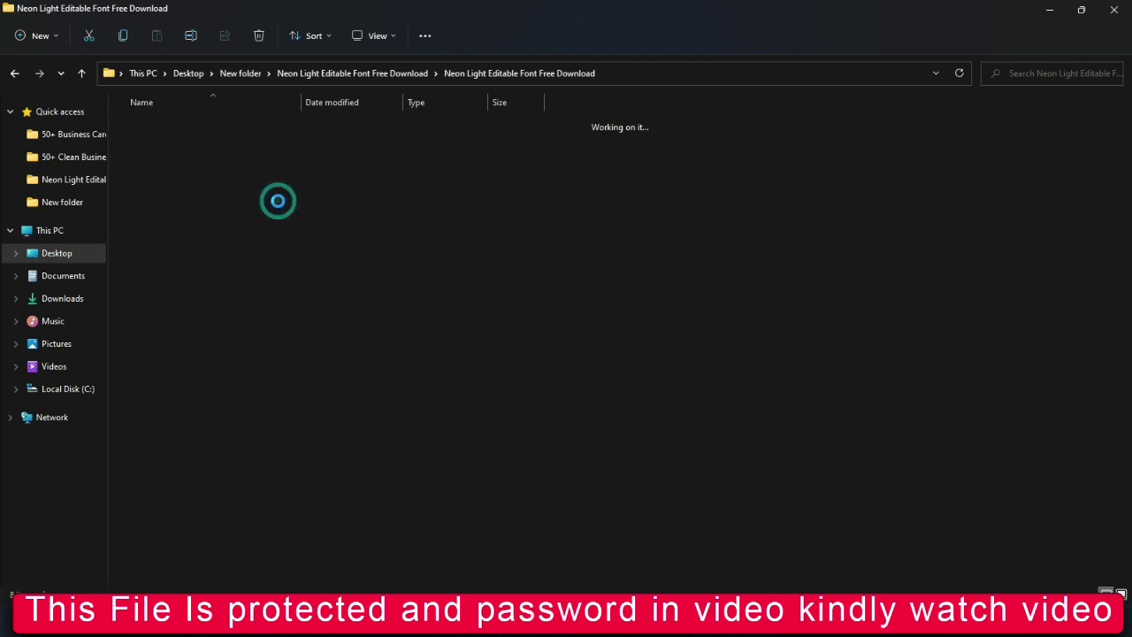
left_click(374, 35)
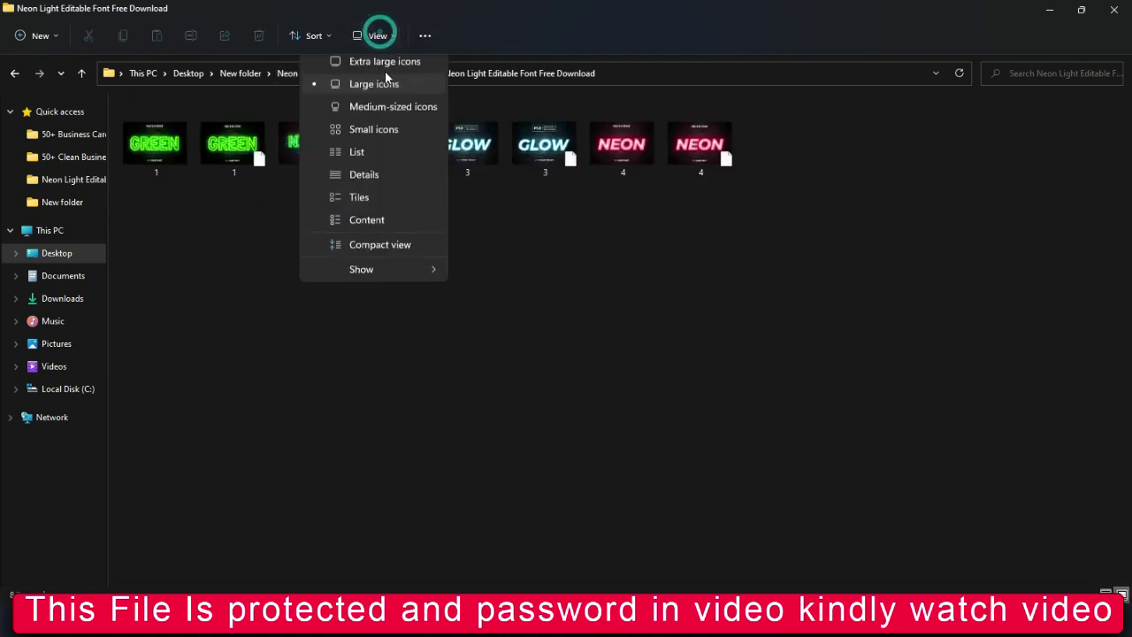
left_click(392, 71)
left_click(212, 164)
left_click(399, 189)
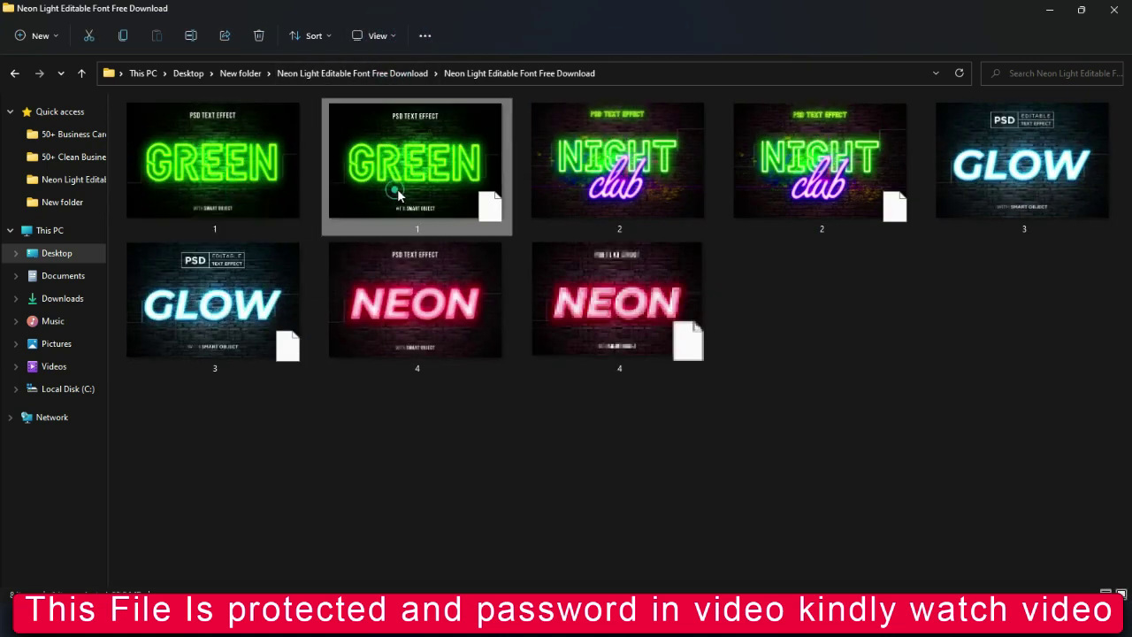
left_click(551, 184)
left_click(433, 353)
left_click(575, 331)
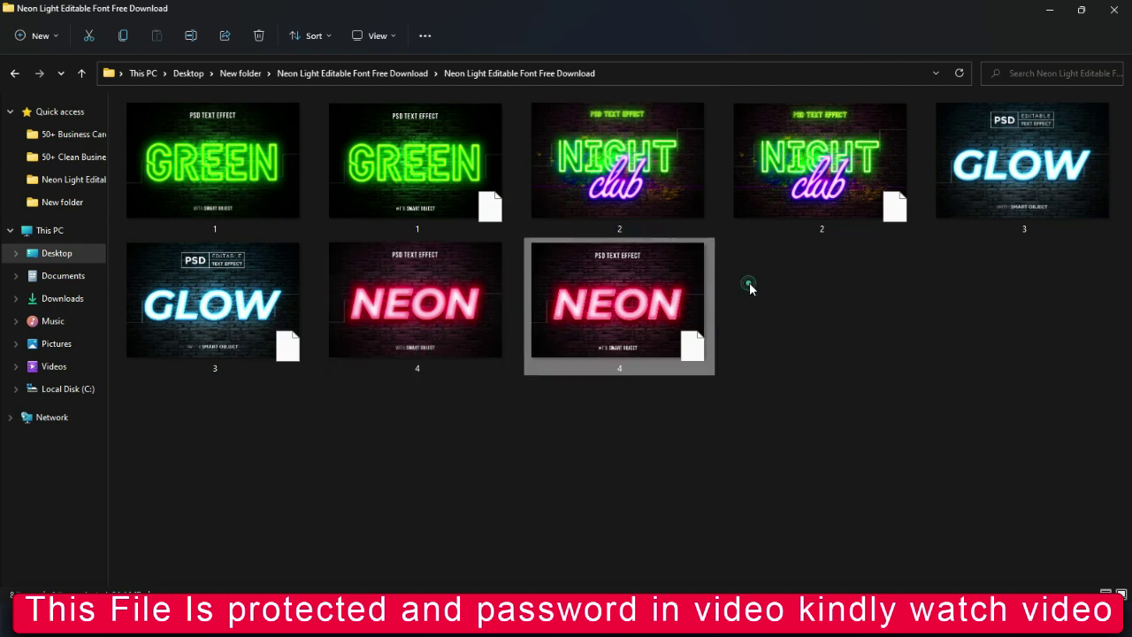
Confirm in Properties that all eight templates total 250 MB, then switch to Large icons view.
key("ctrl+a")
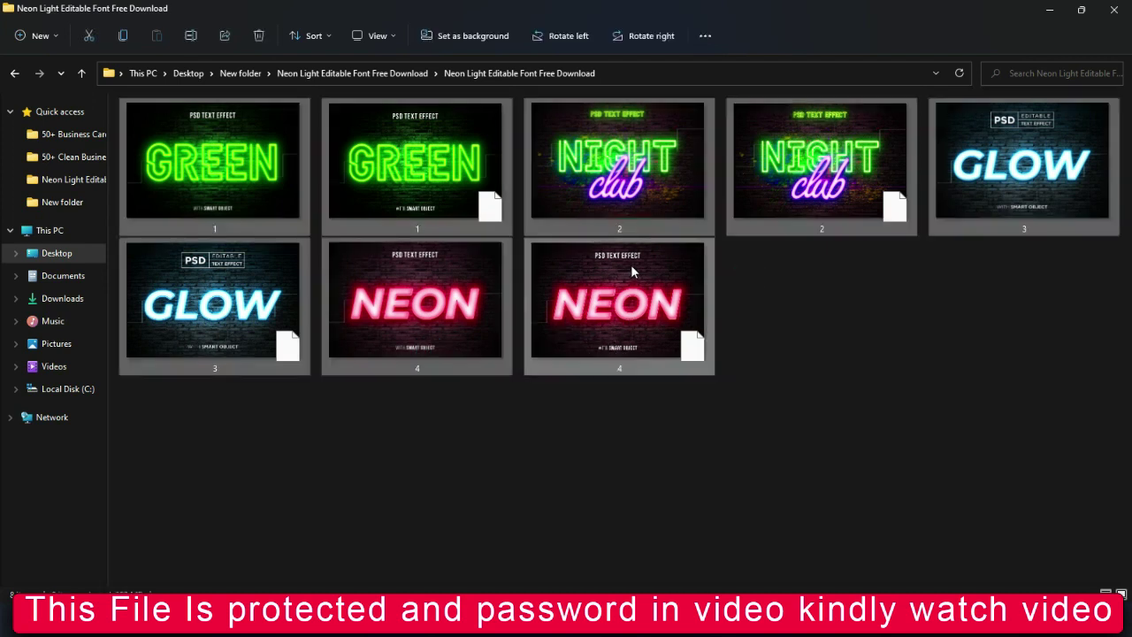
right_click(631, 264)
left_click(674, 387)
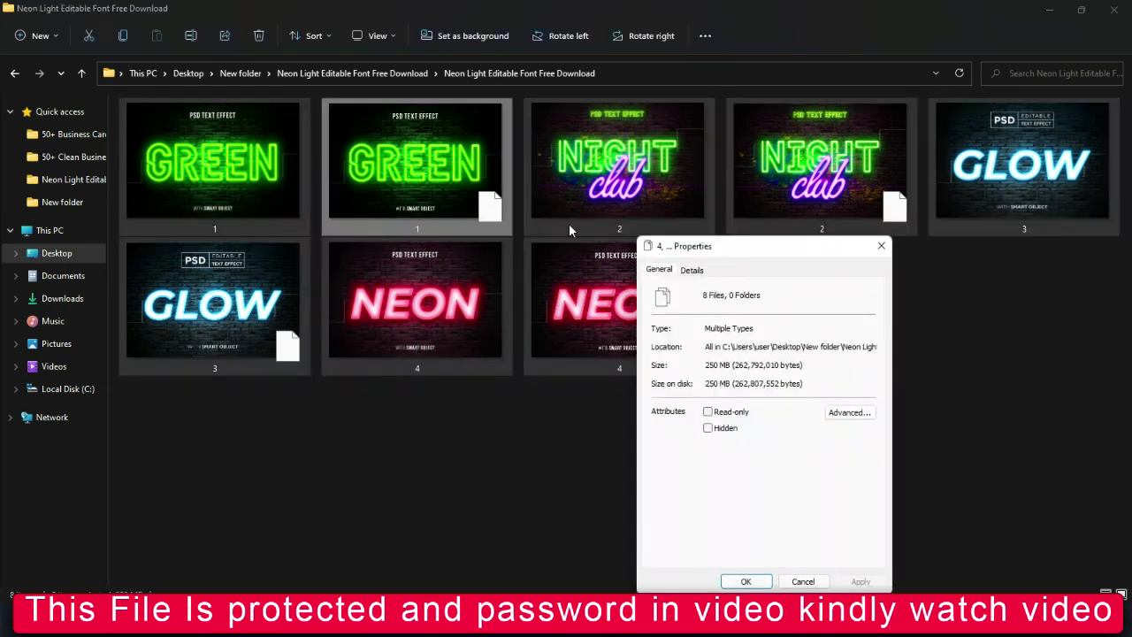
left_click_drag(706, 365, 731, 364)
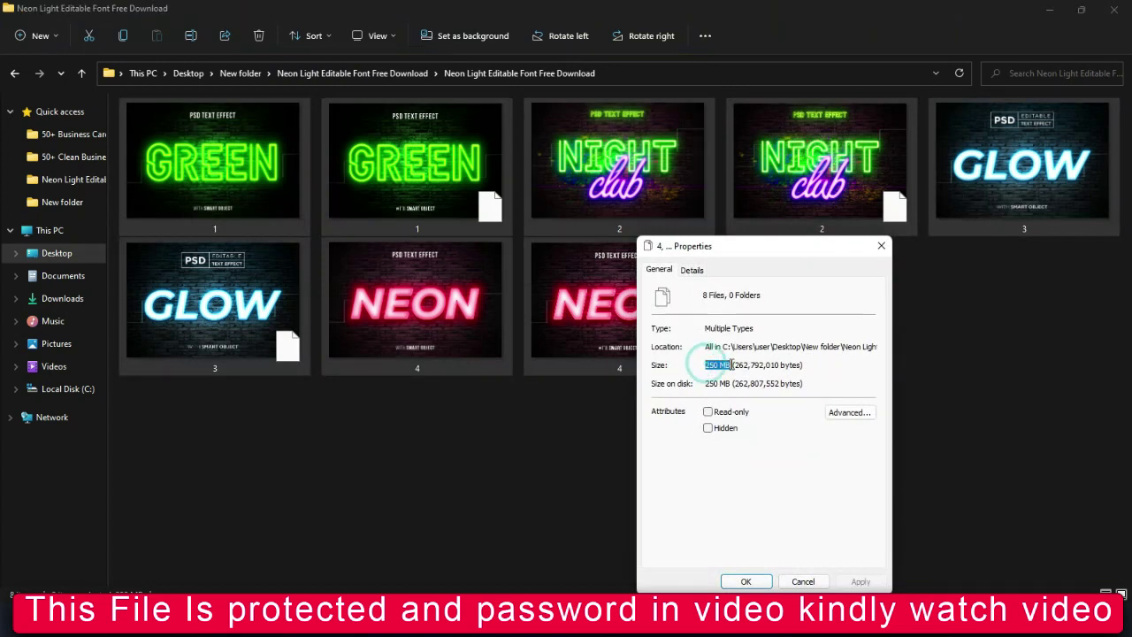
left_click_drag(753, 253, 509, 164)
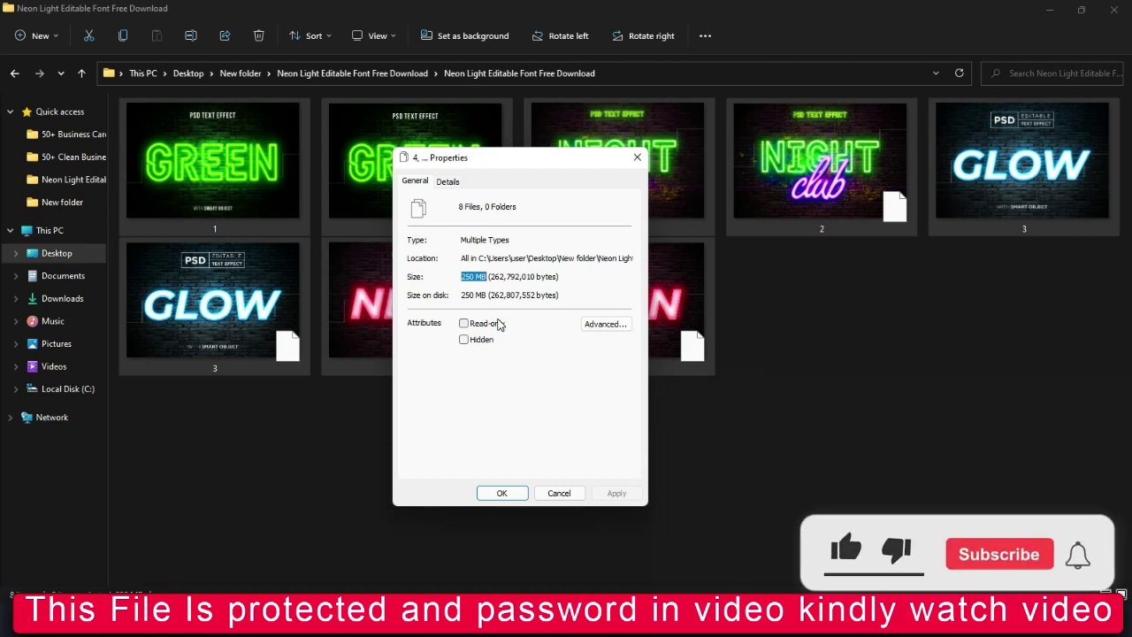
left_click(502, 492)
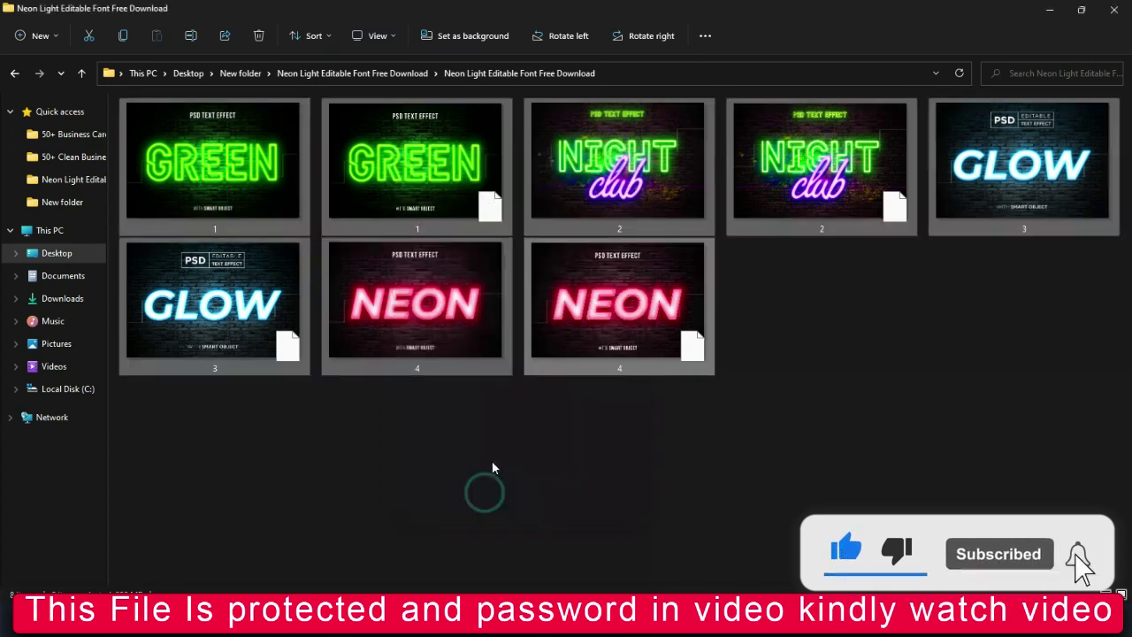
left_click(377, 35)
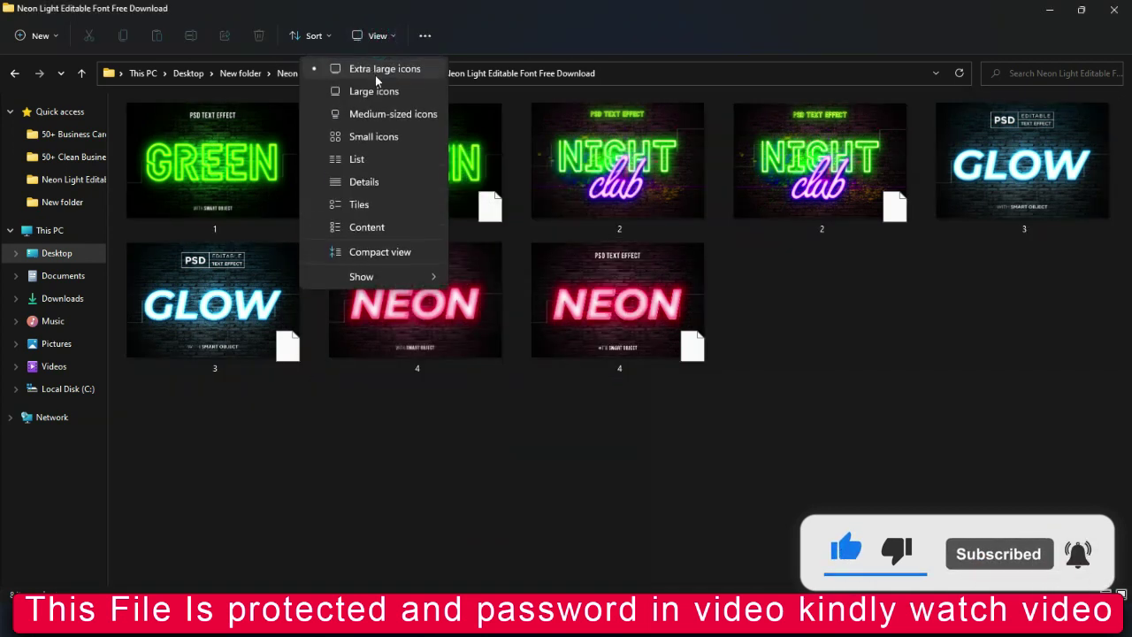
left_click(378, 91)
left_click(167, 130)
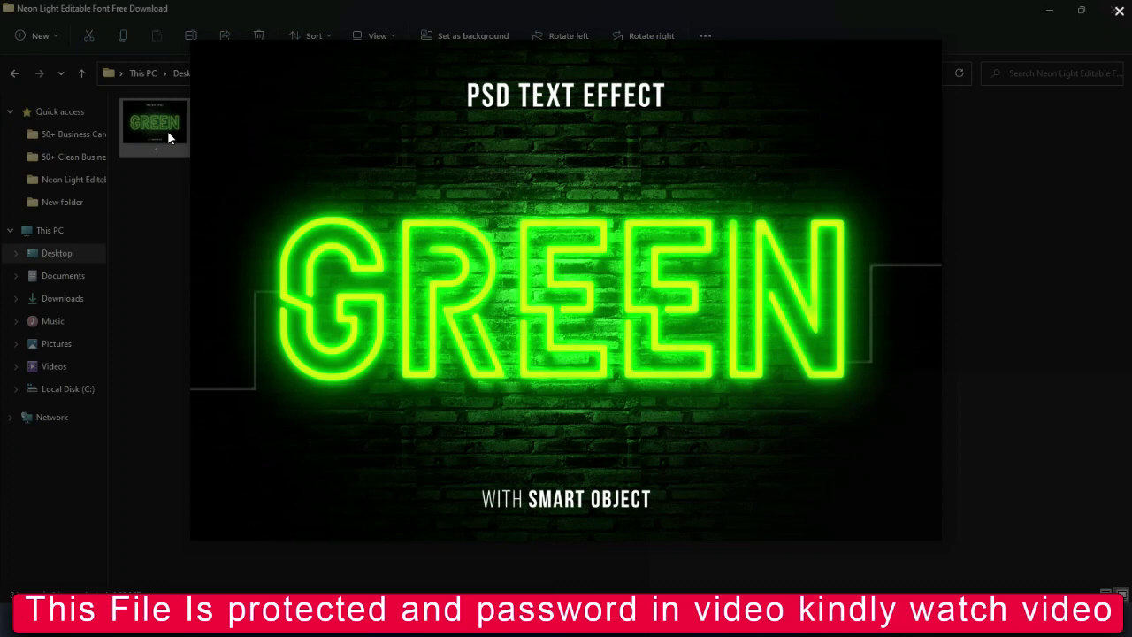
left_click(1120, 11)
double_click(299, 147)
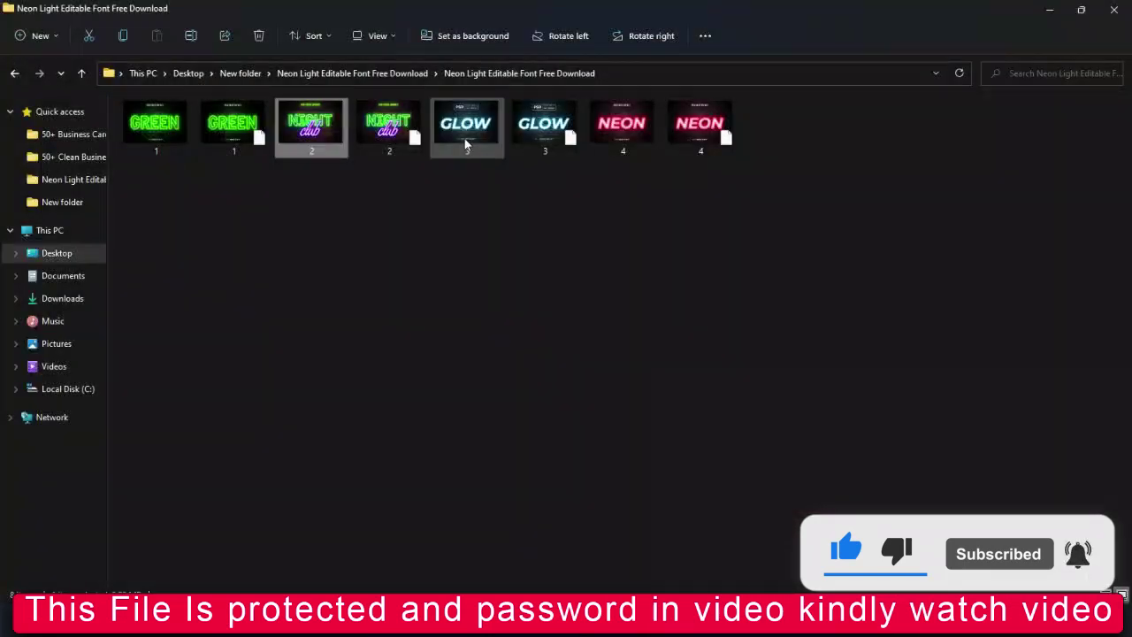
double_click(465, 142)
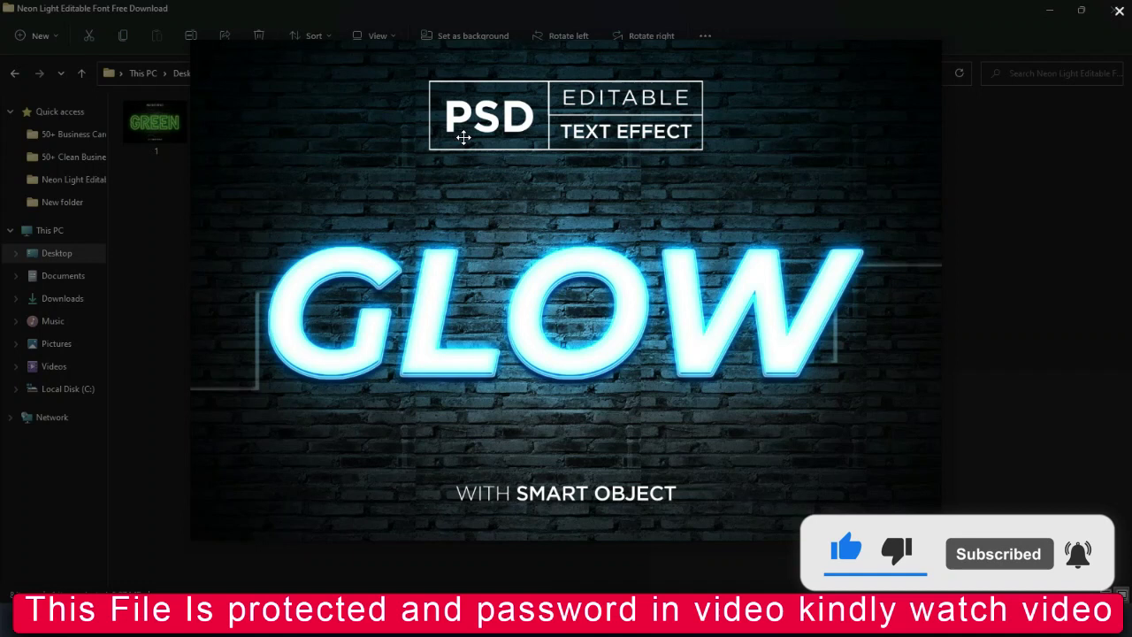
left_click(1119, 10)
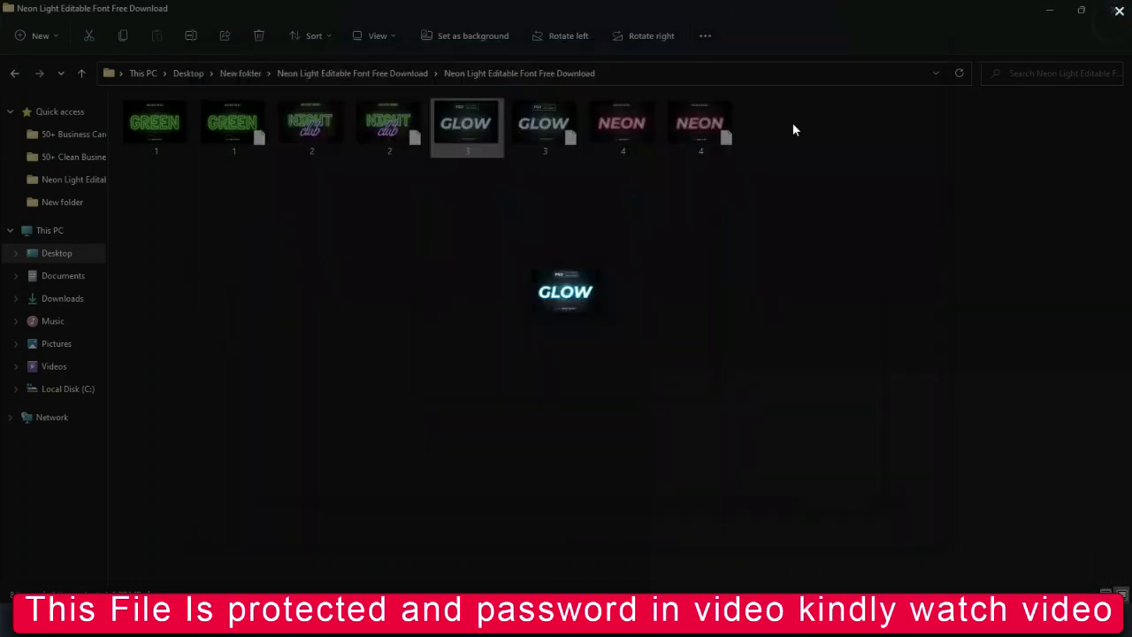
double_click(618, 139)
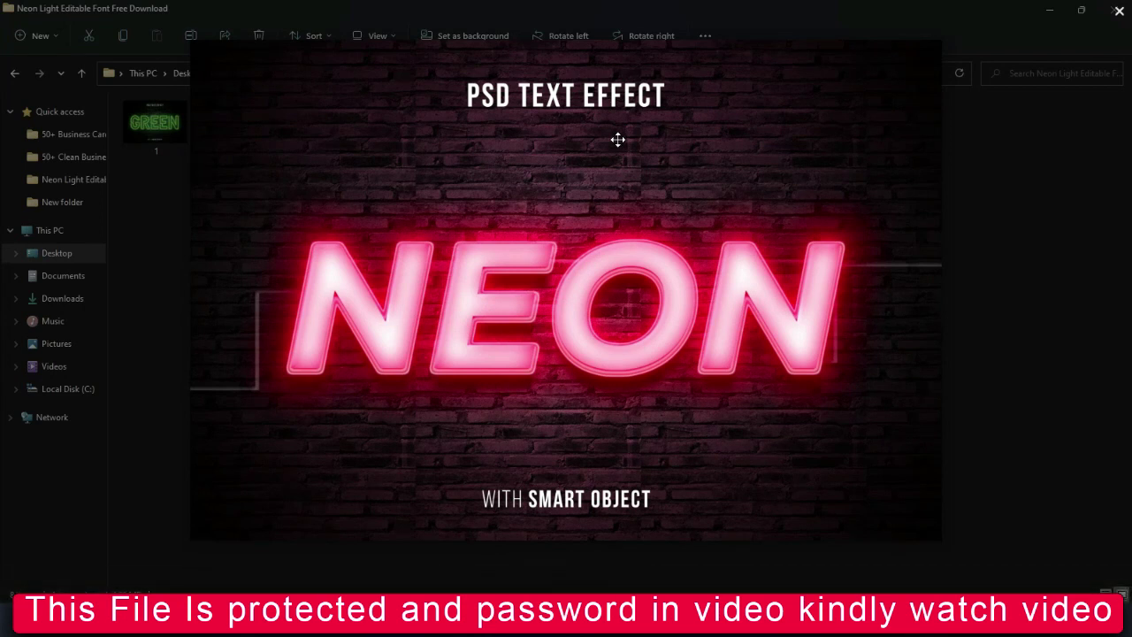
left_click(1118, 12)
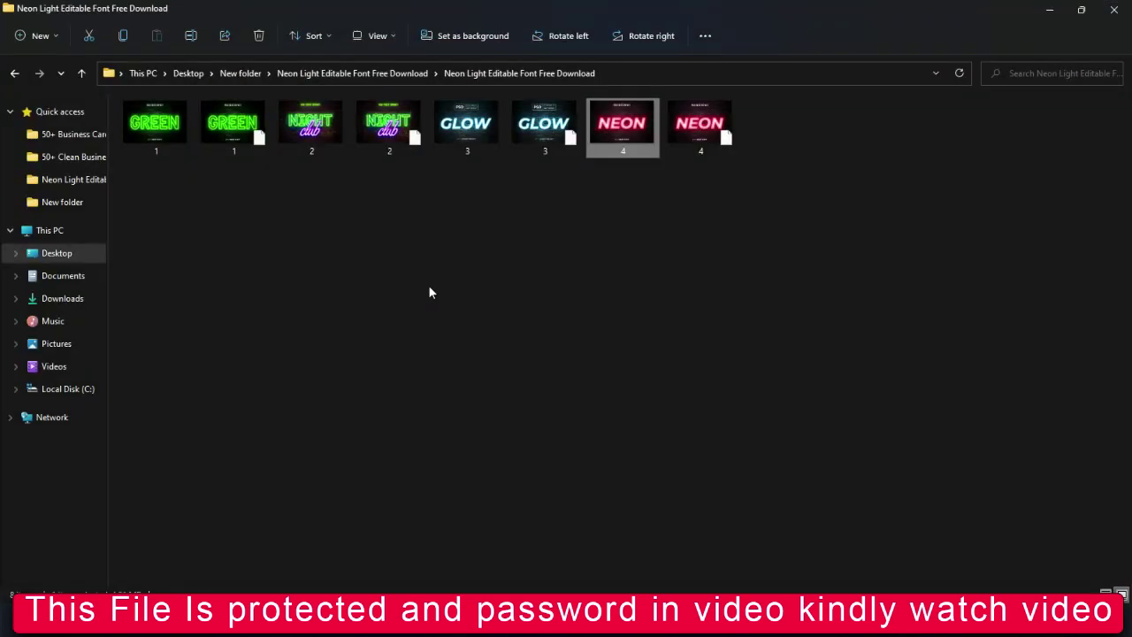
Open the GREEN template 1.psd and its CHANGE TEXT HERE smart object from the TEXT EFFECT group.
left_click(245, 141)
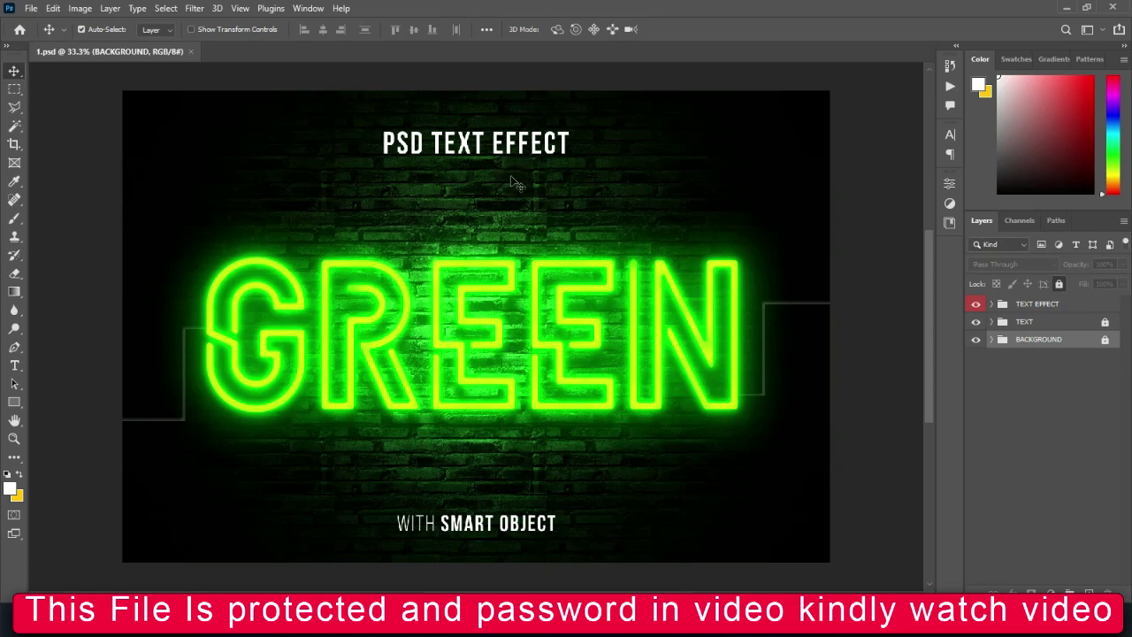
left_click(992, 304)
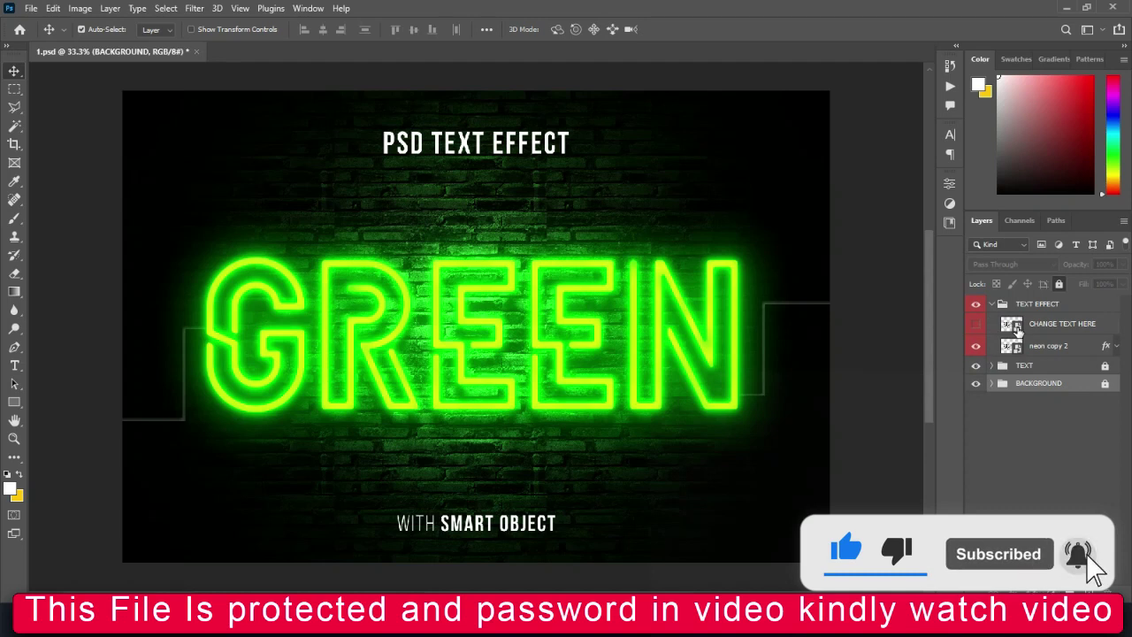
double_click(1016, 325)
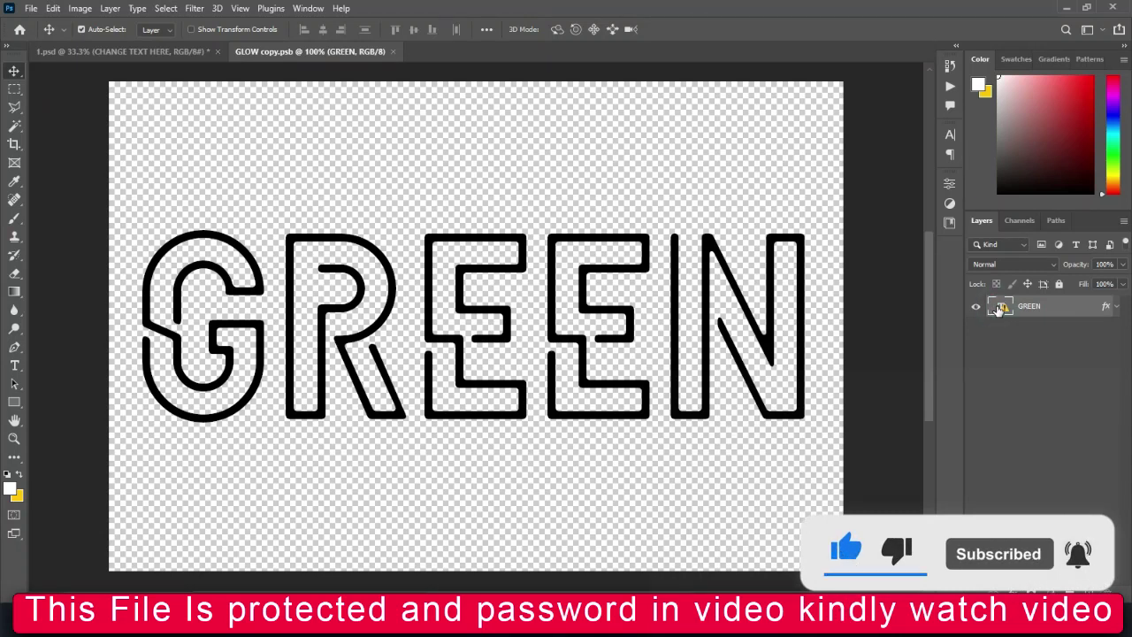
Retype the smart-object text layer as GREEN and commit the edit.
double_click(1000, 307)
left_click(657, 297)
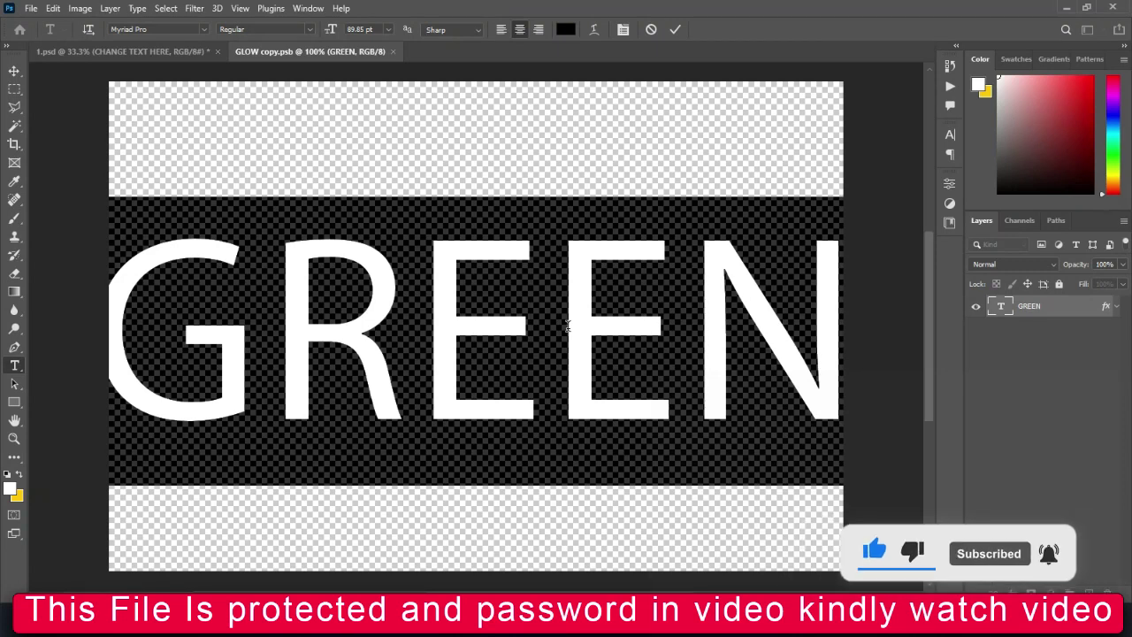
type("G")
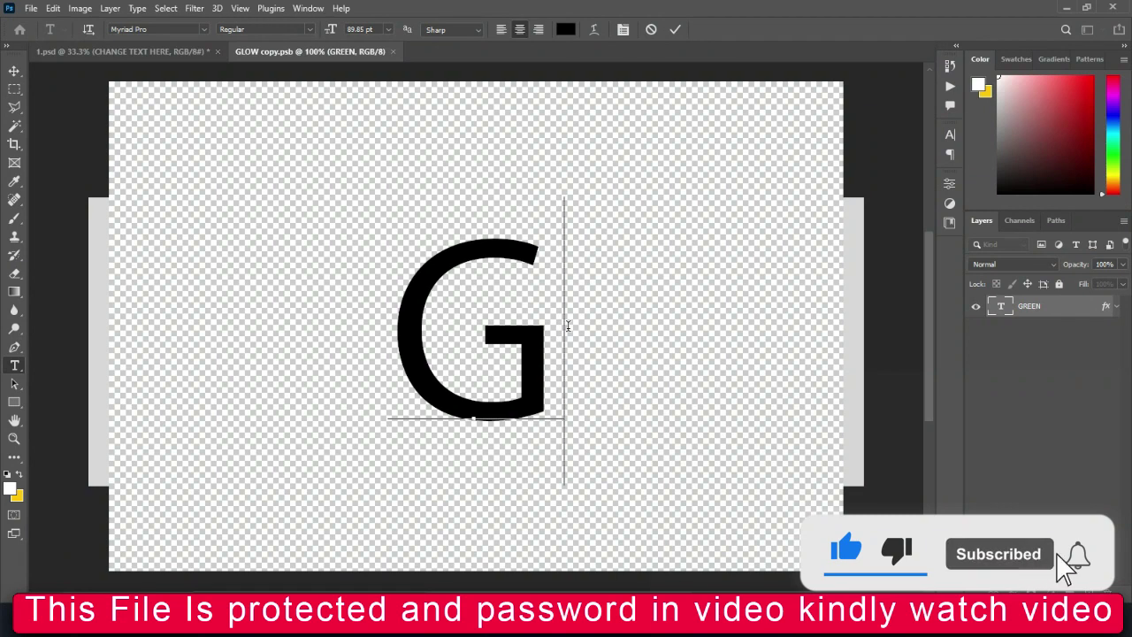
type("REEN")
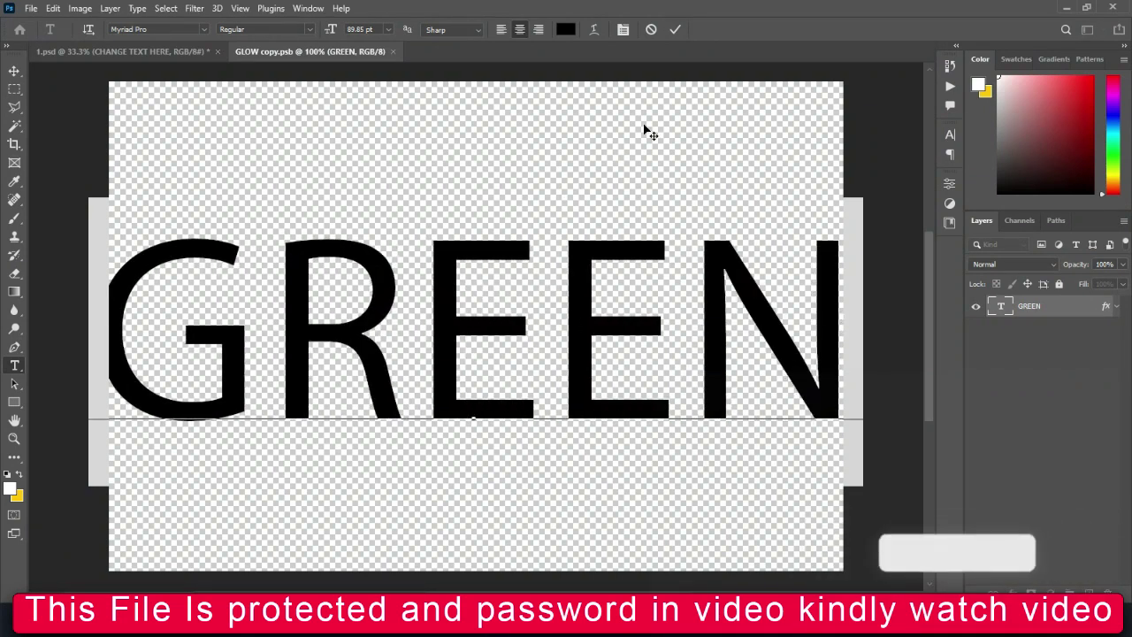
left_click(678, 36)
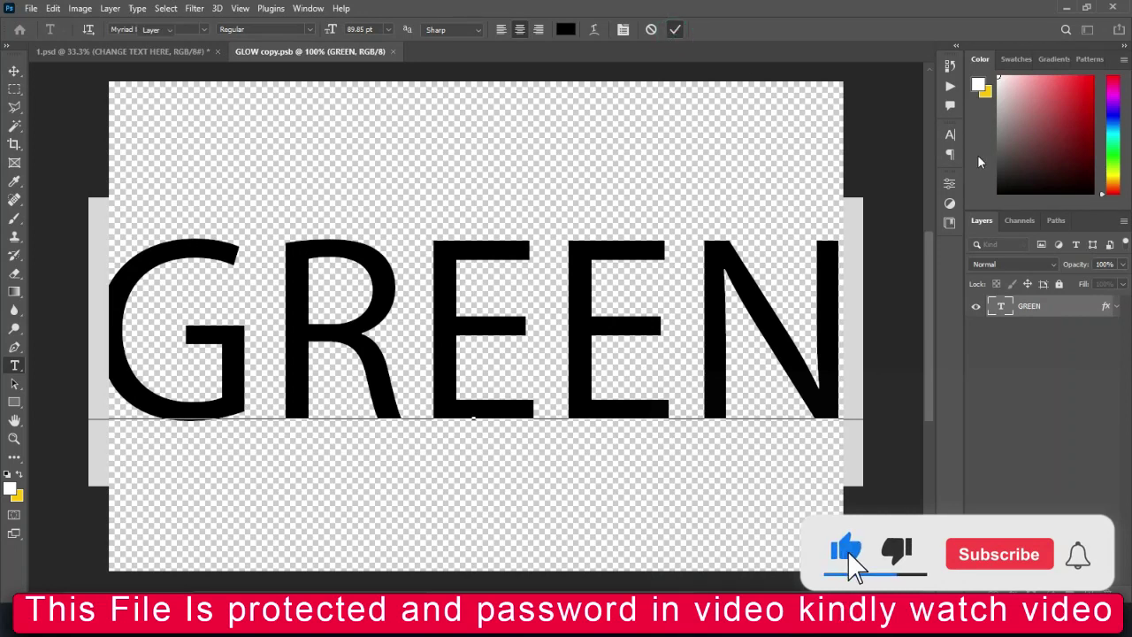
key("v")
Apply the American Purpose font to the GREEN text and close GLOW copy.psb.
left_click(950, 134)
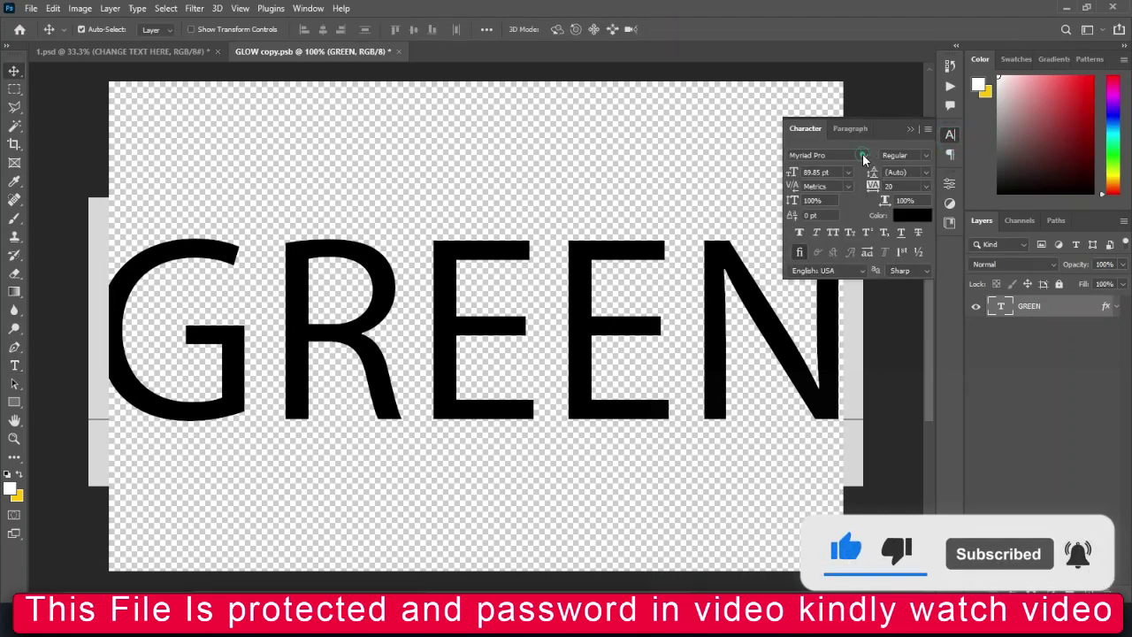
left_click(865, 157)
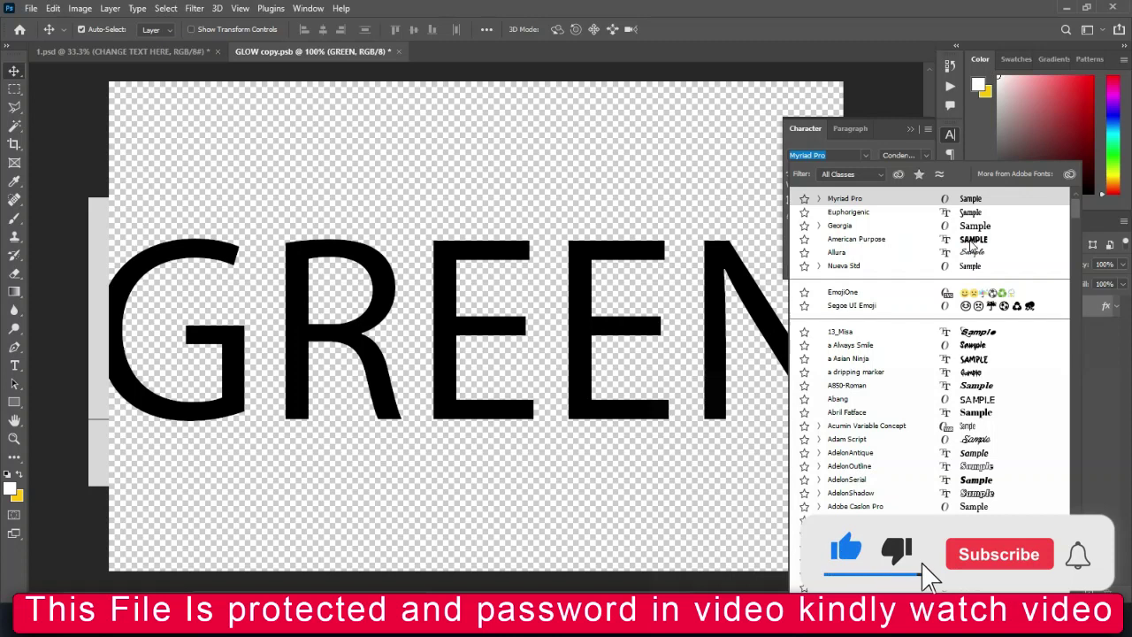
left_click(972, 244)
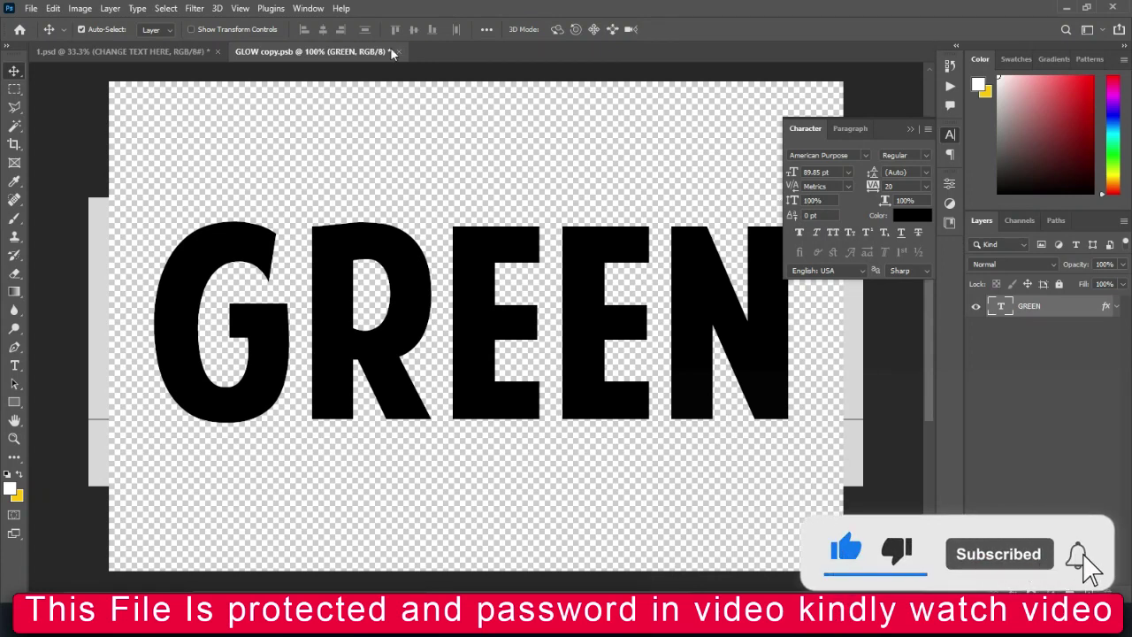
left_click(399, 52)
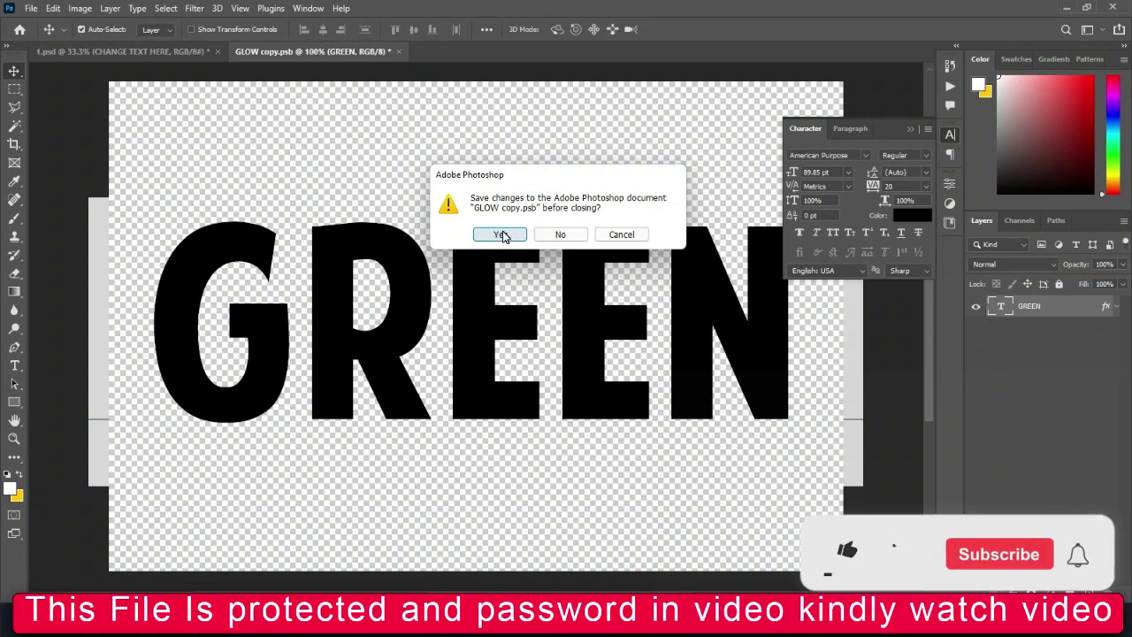
Save GLOW copy.psb on closing so 1.psd shows GREEN in the new font.
left_click(501, 235)
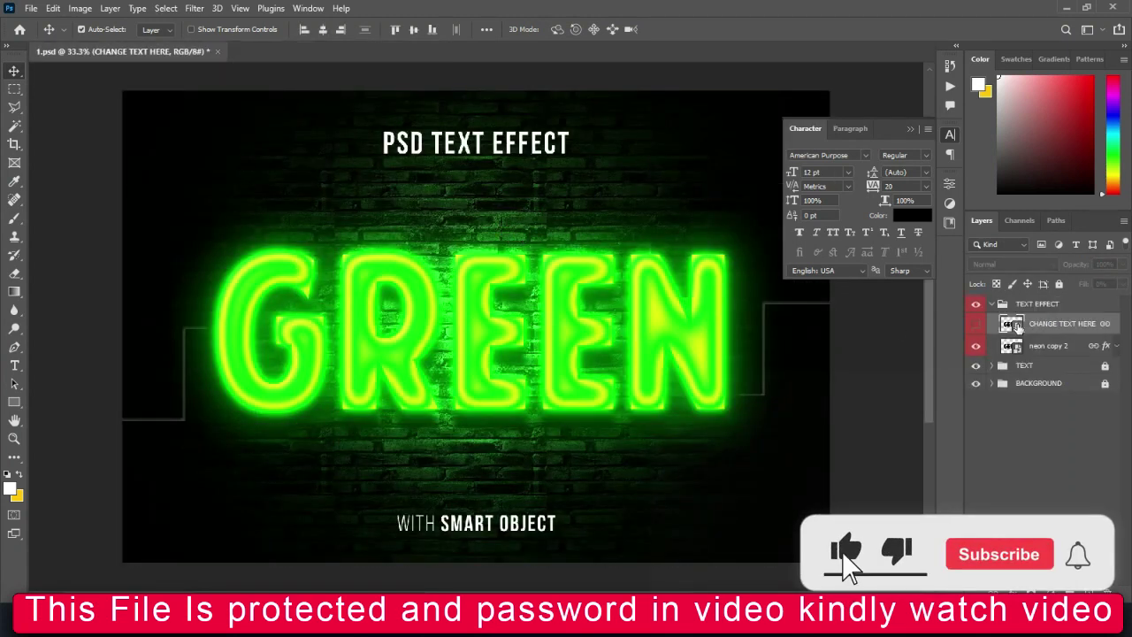
Reopen the CHANGE TEXT HERE smart object and set the GREEN text to Myriad Pro, 73 pt.
double_click(1016, 326)
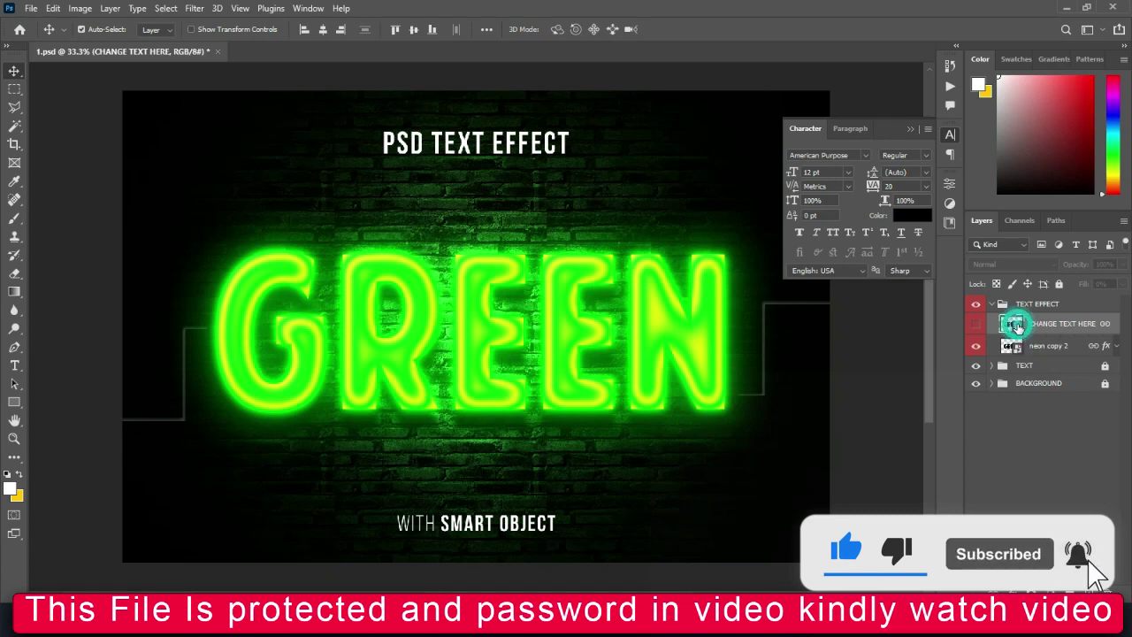
left_click(866, 156)
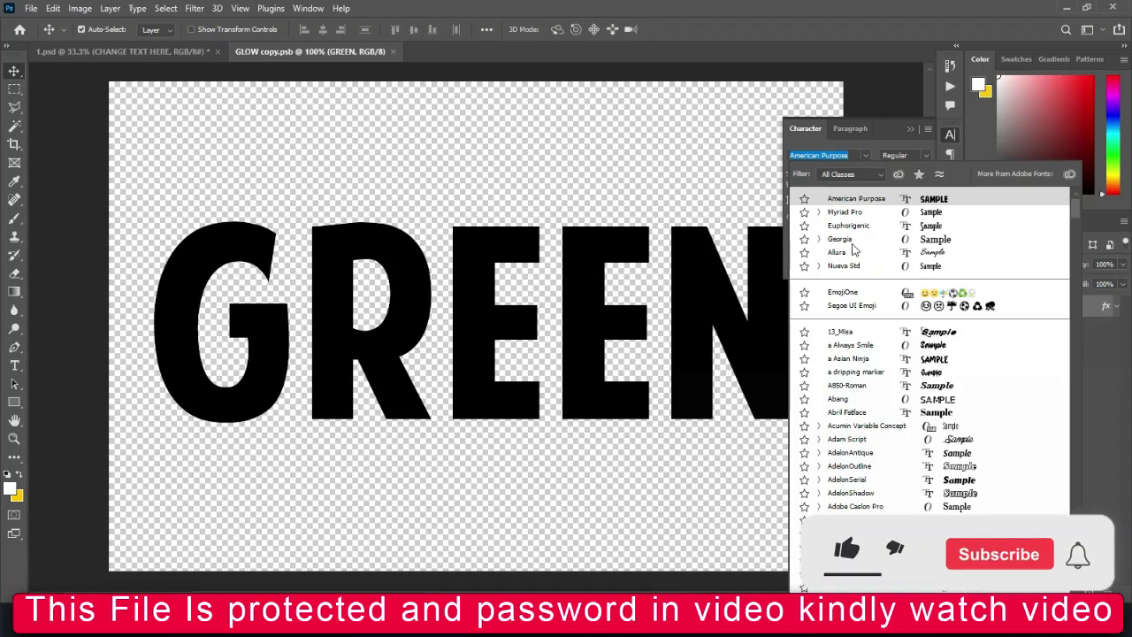
left_click(865, 214)
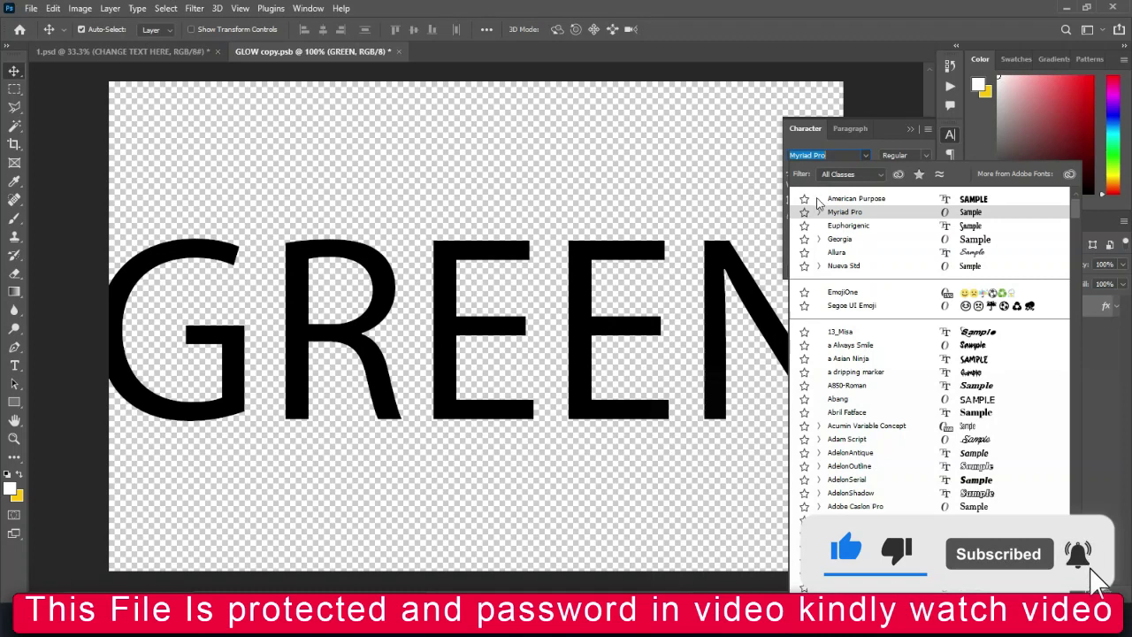
left_click(793, 176)
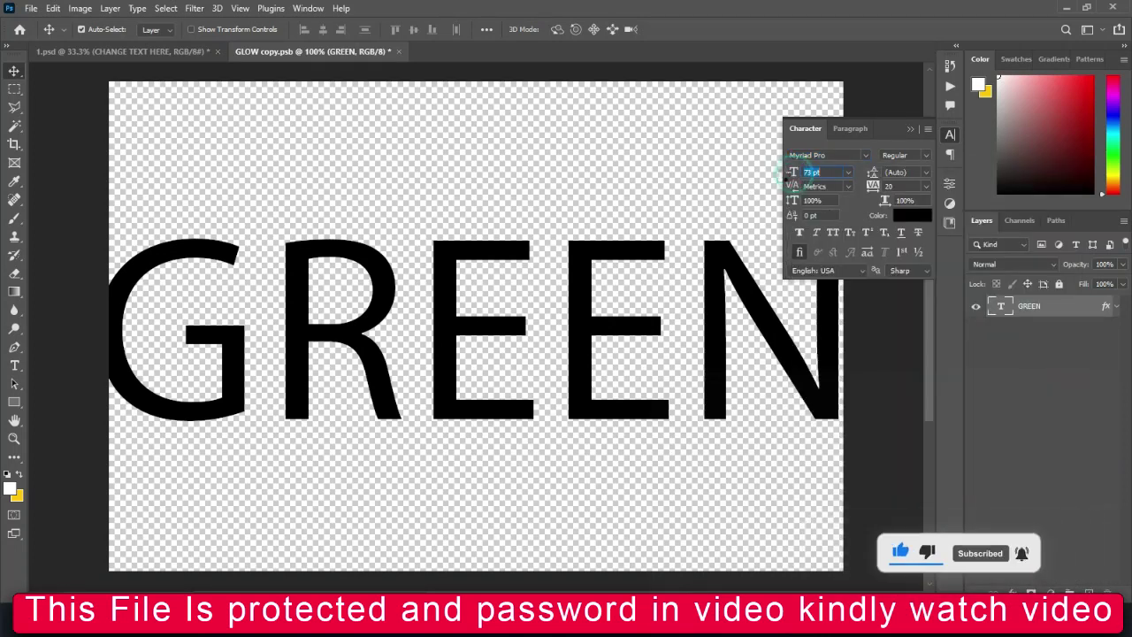
left_click_drag(790, 176, 776, 218)
Nudge the GREEN text upward, make it faux bold, and save the smart object on closing.
left_click_drag(588, 370, 594, 343)
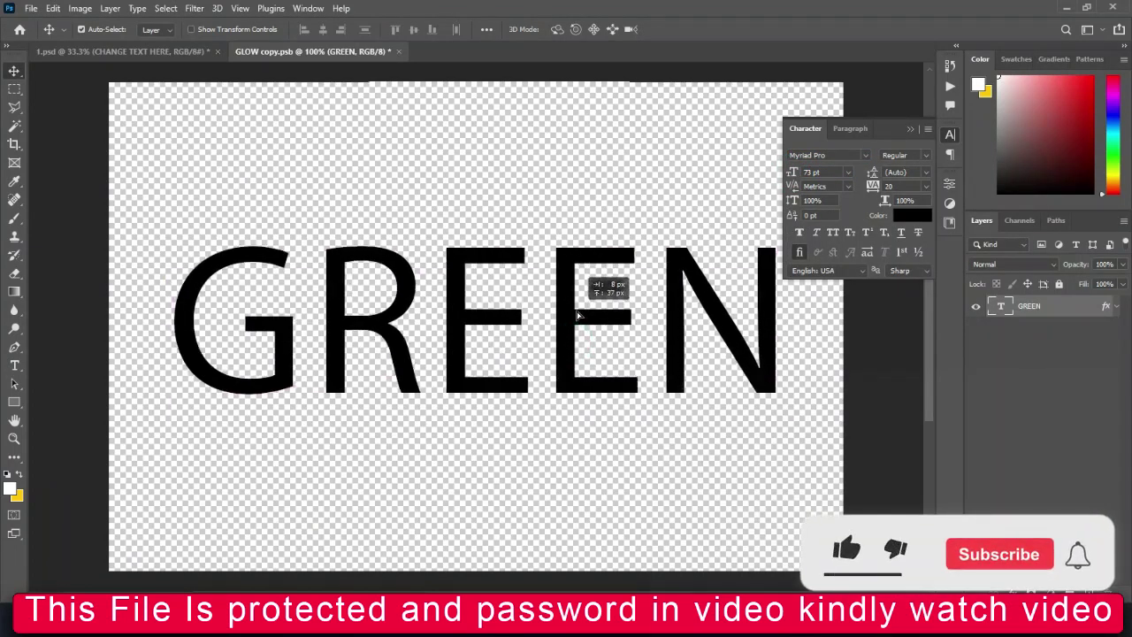
left_click(799, 233)
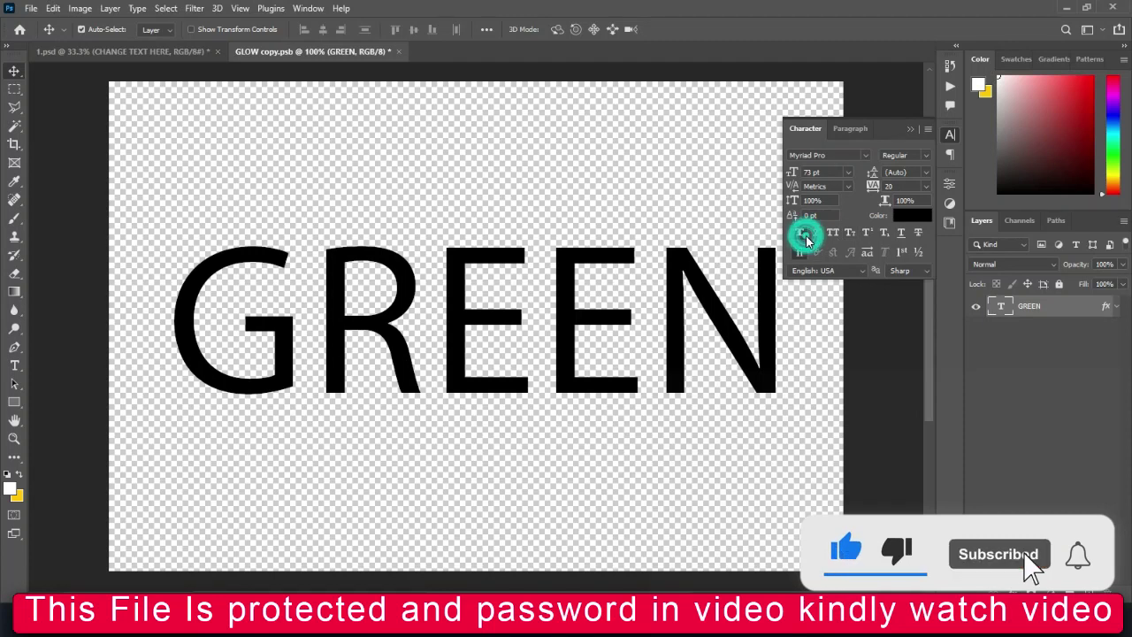
left_click(396, 52)
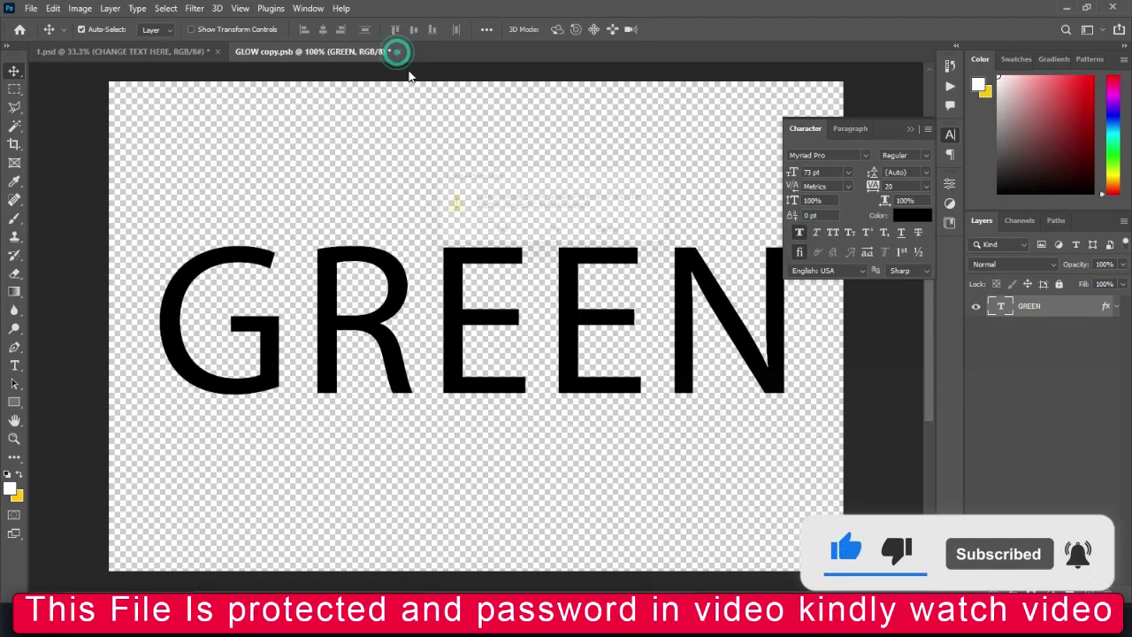
left_click(482, 231)
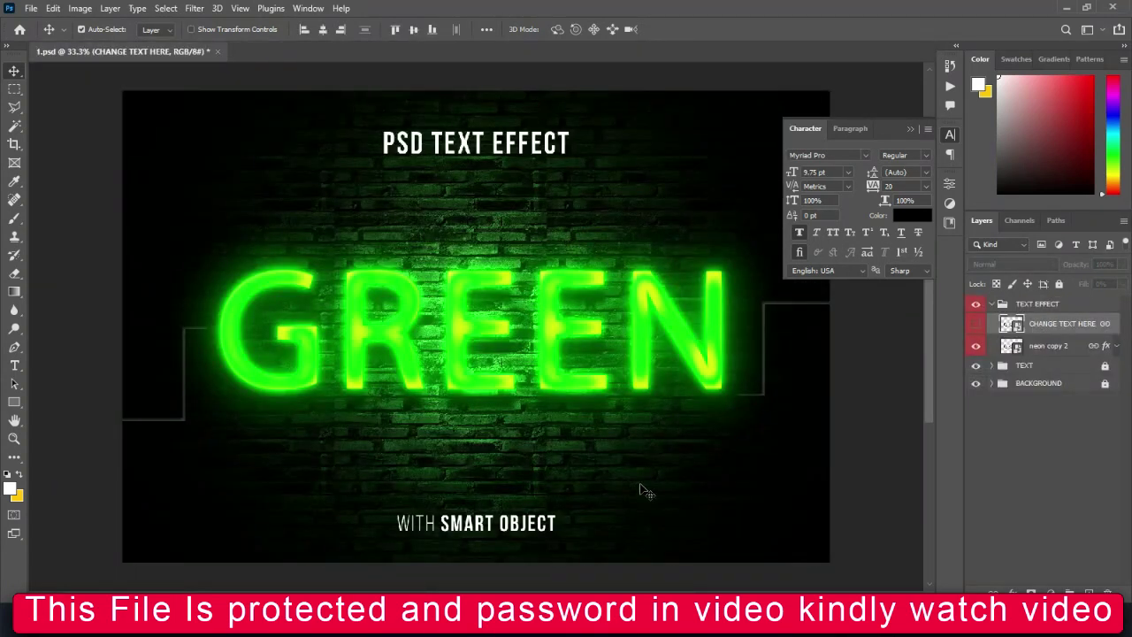
Back in the neon designs folder, pick the GLOW design 3.psd to open in Photoshop.
left_click(659, 545)
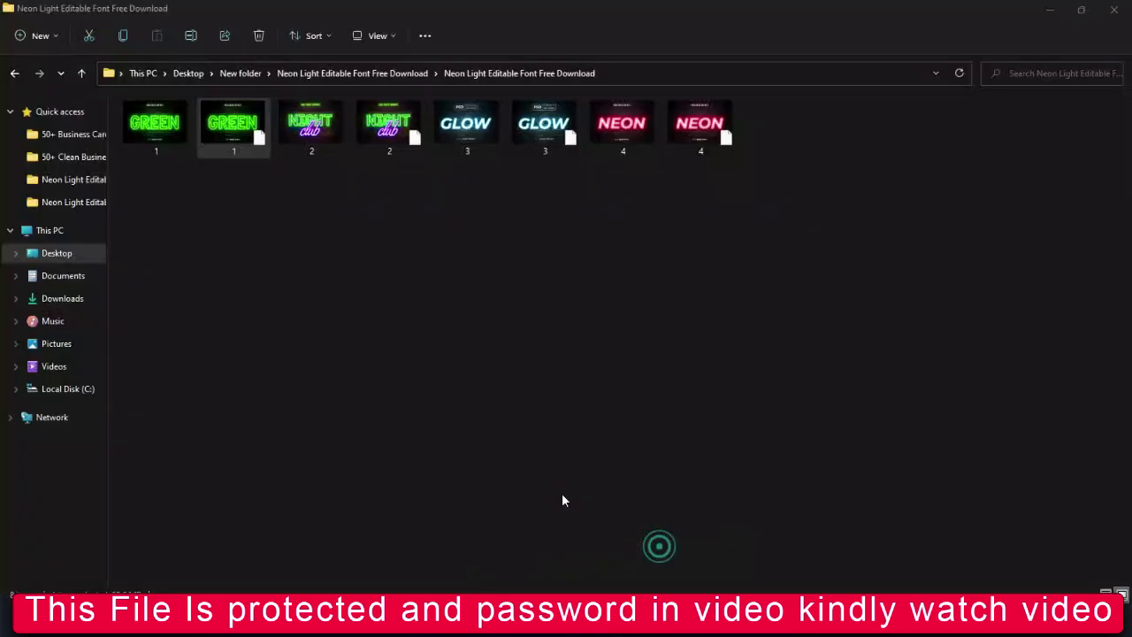
left_click(372, 139)
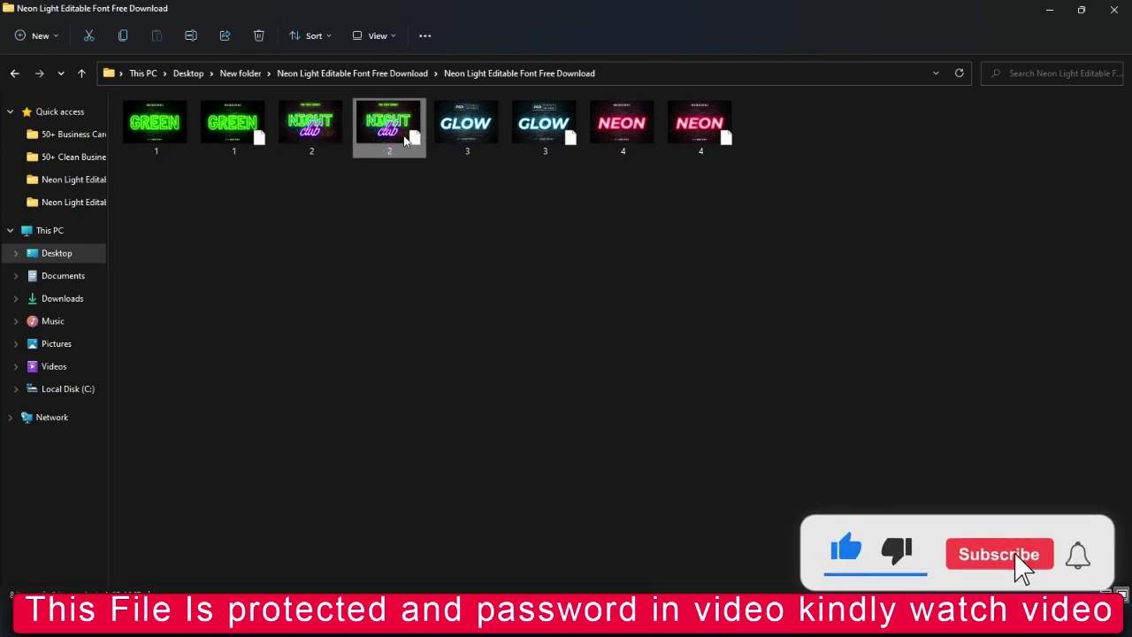
left_click(540, 138)
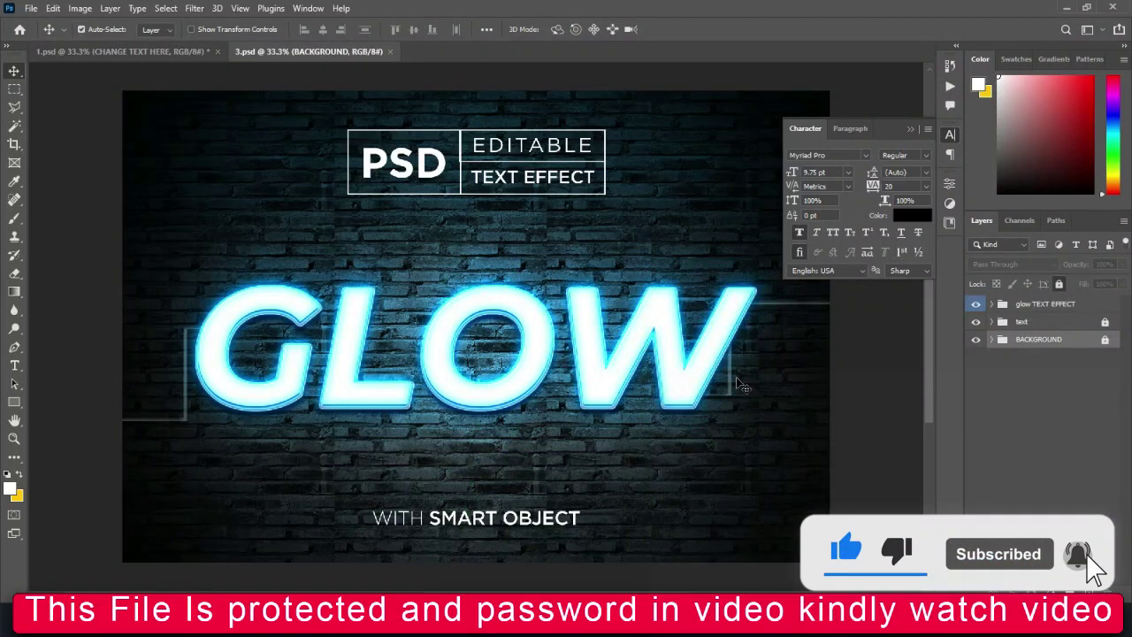
Open the glow group's CHANGE TEXT HERE smart object and replace GLOW with GRACE.
left_click(994, 305)
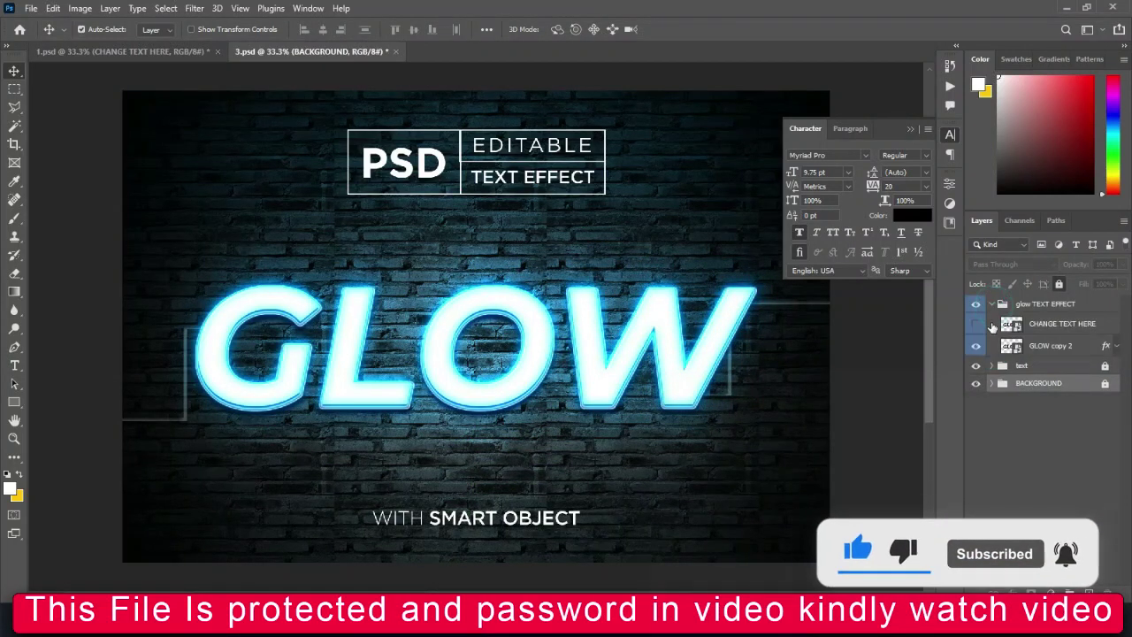
double_click(1011, 324)
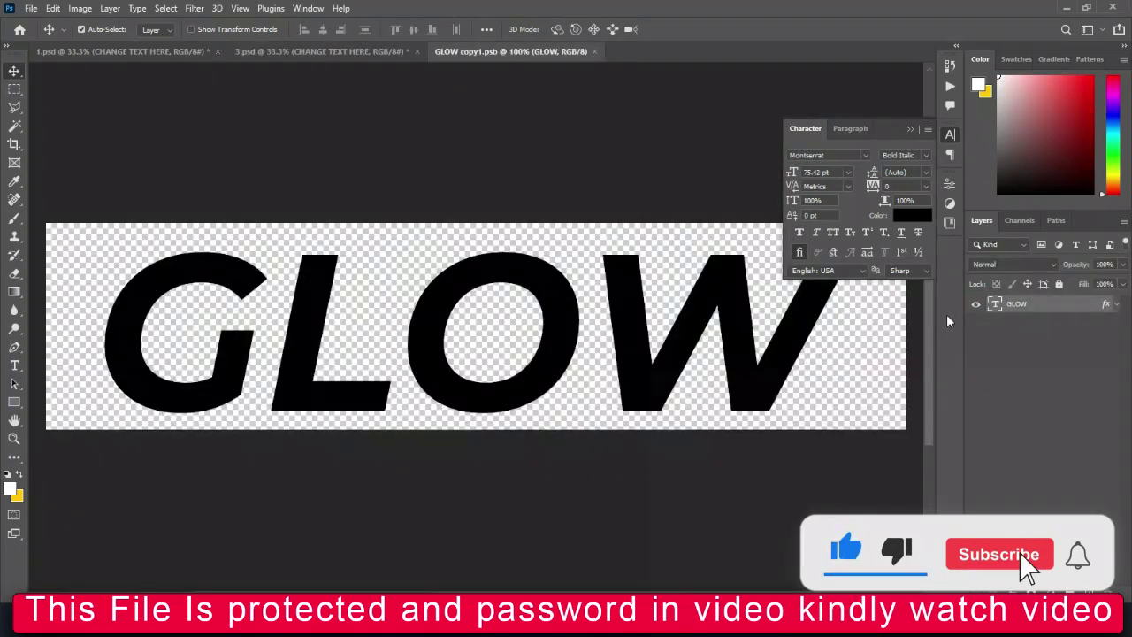
double_click(993, 305)
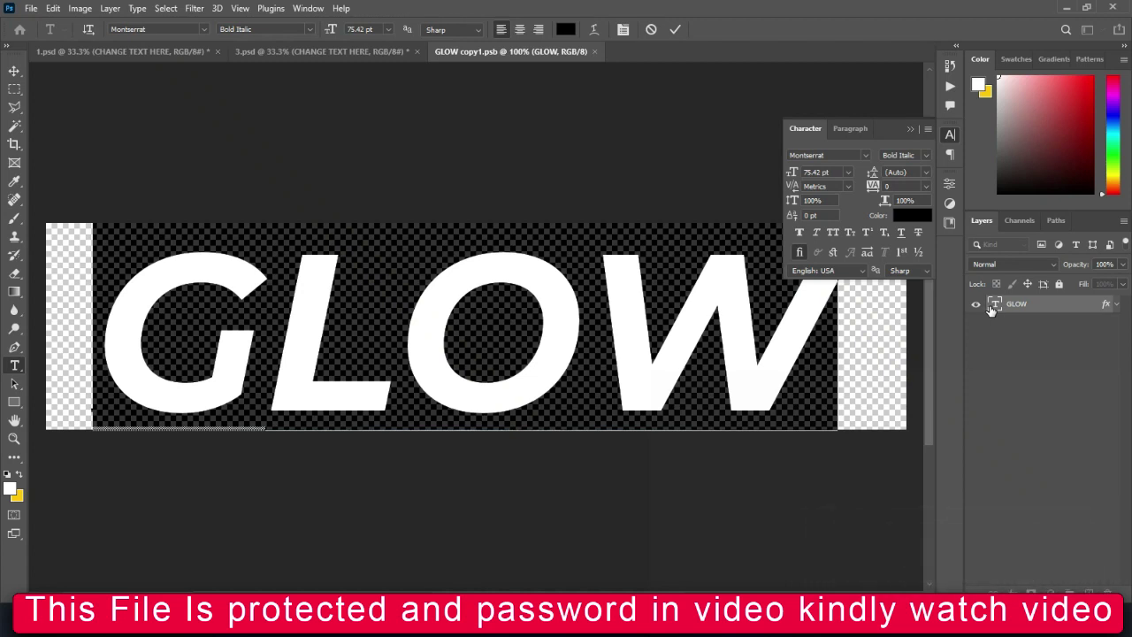
type("GR")
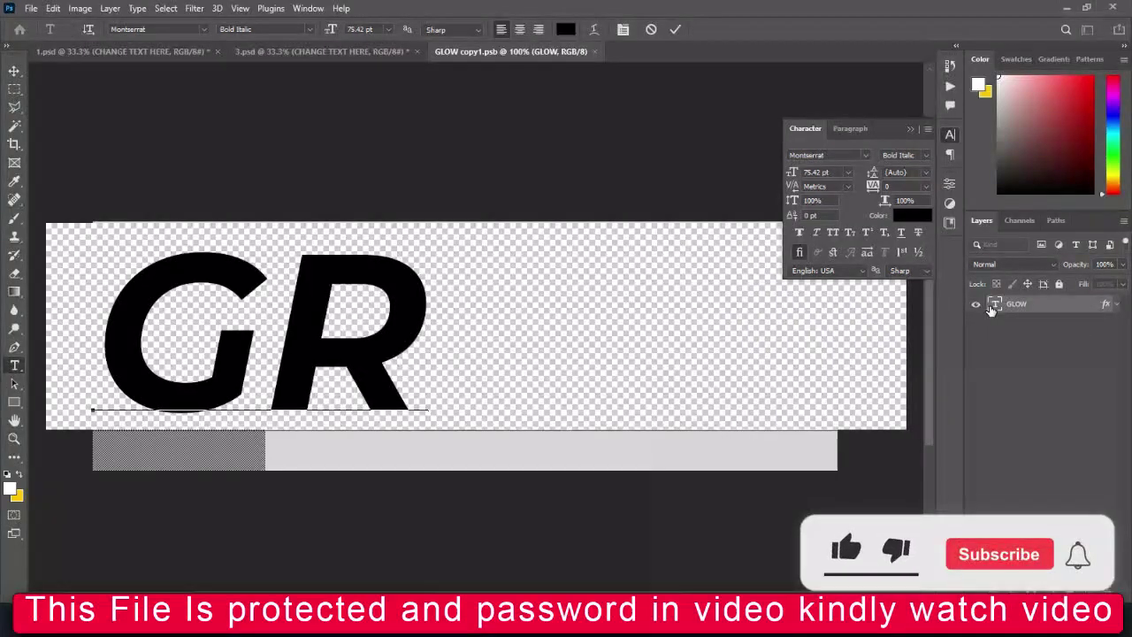
type("ACE")
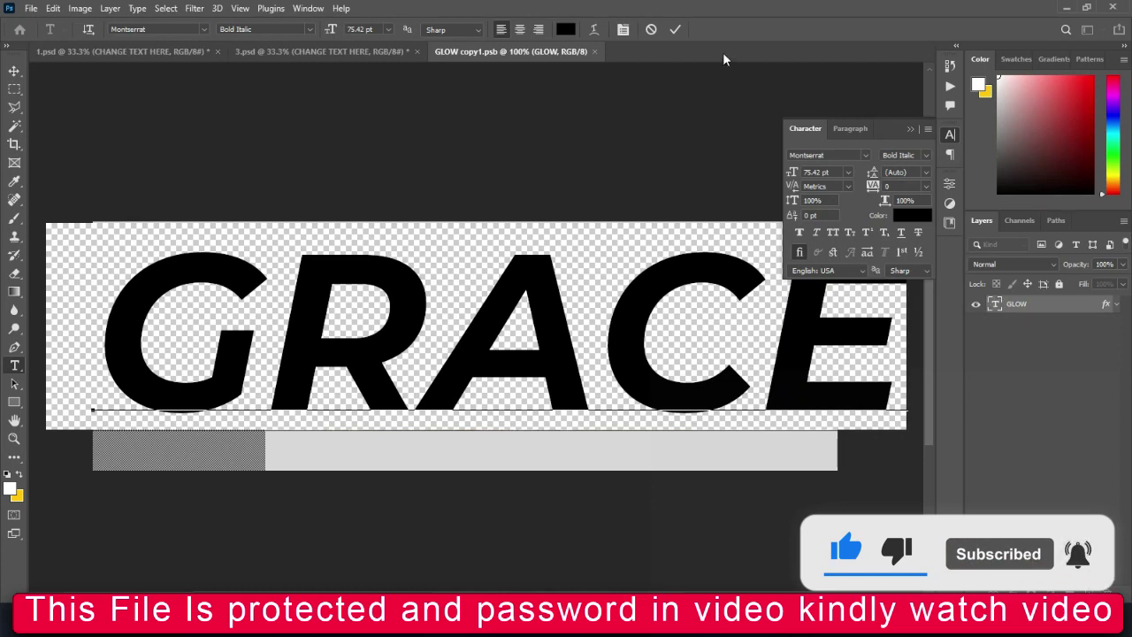
left_click(676, 30)
key("v")
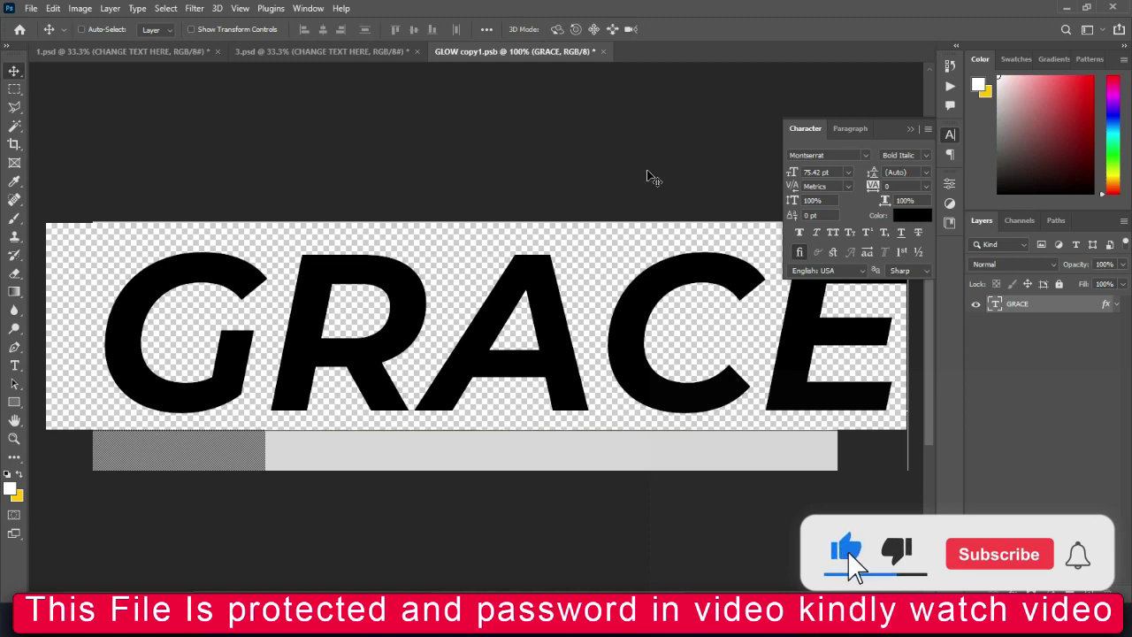
Centre the GRACE text horizontally and save the smart object on closing.
left_click(323, 29)
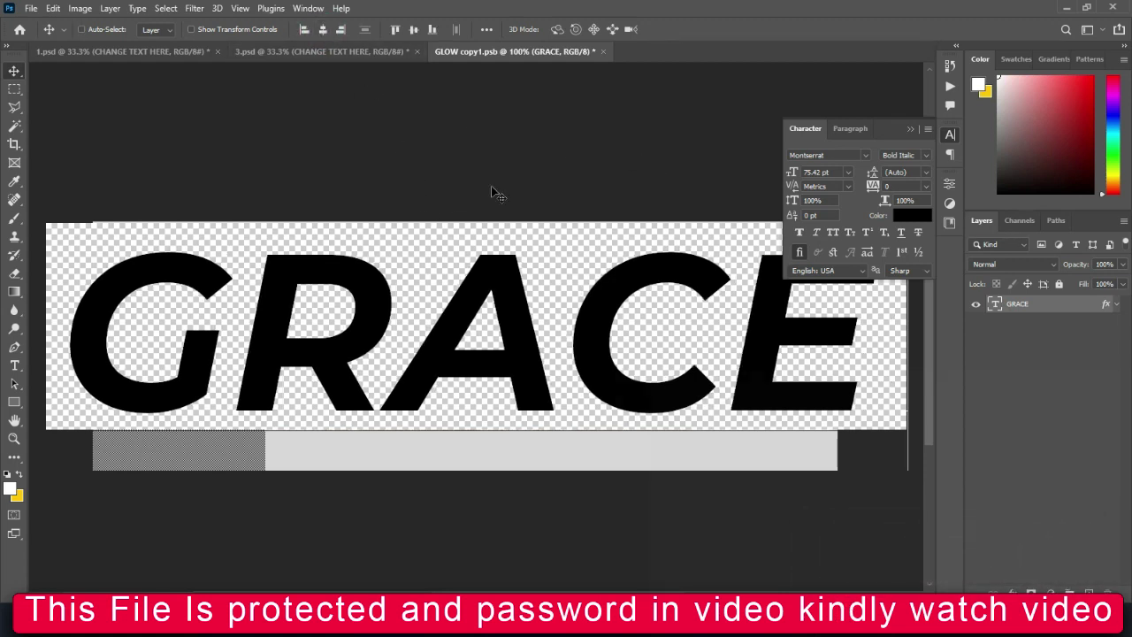
left_click(602, 53)
left_click(500, 231)
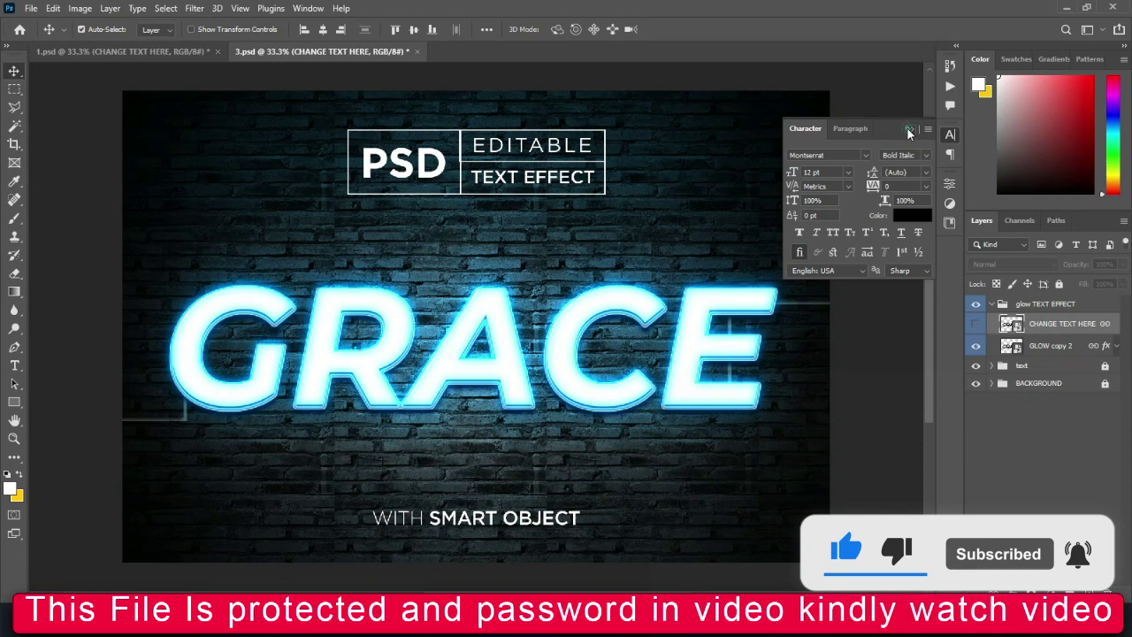
Hide the promo text group, toggling the brick-wall background off and back on to compare.
left_click(908, 130)
left_click(977, 384)
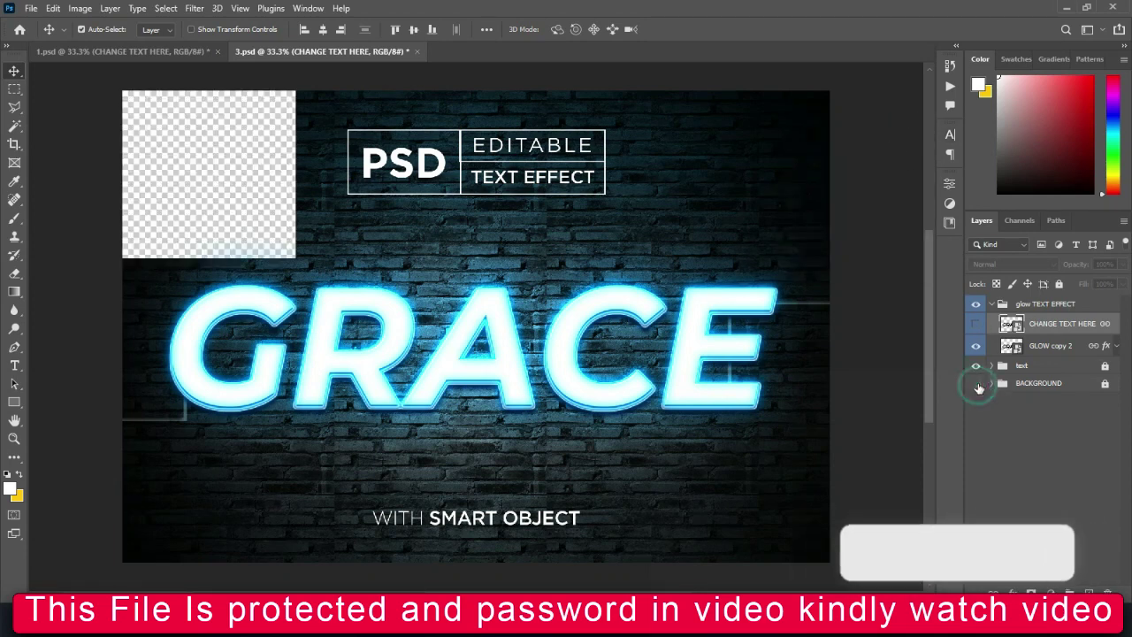
left_click(977, 383)
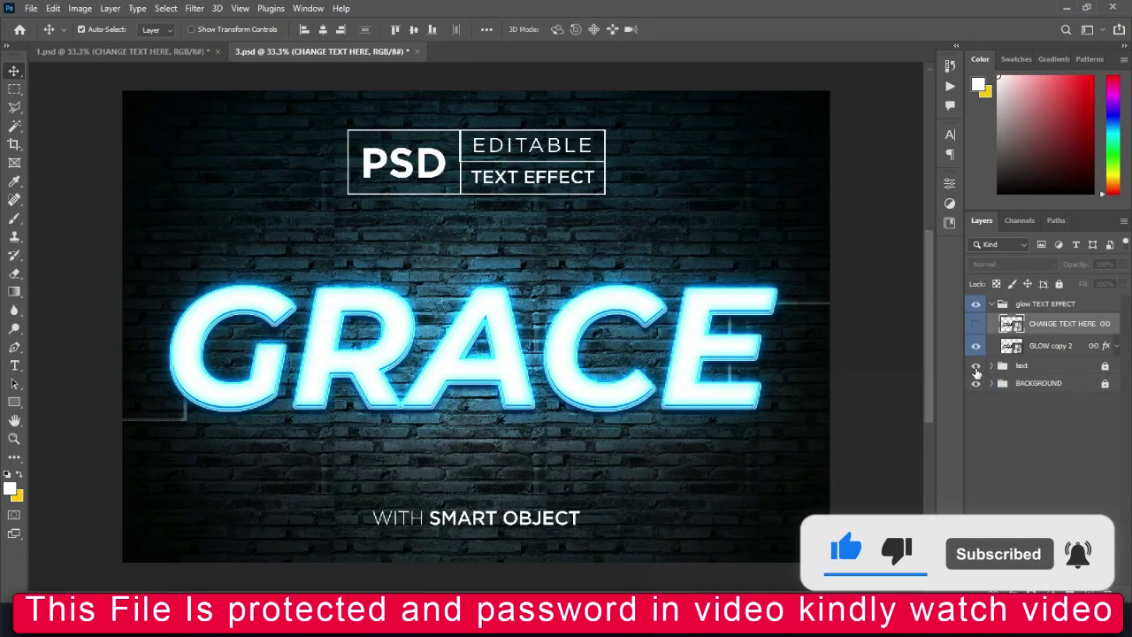
left_click(976, 367)
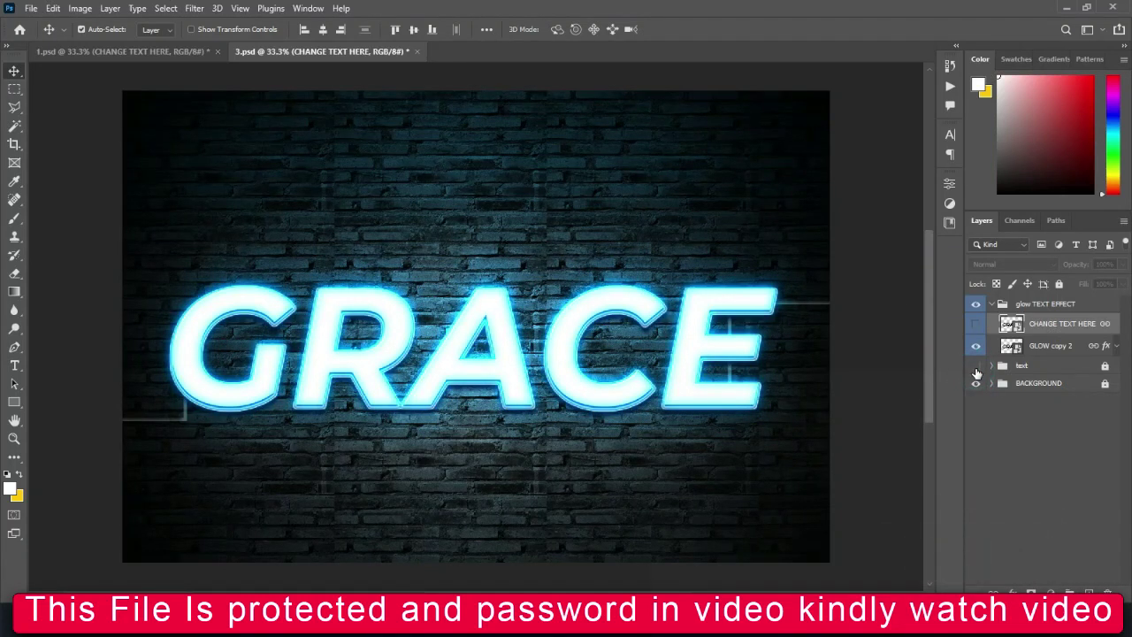
left_click(976, 367)
left_click(977, 367)
left_click(972, 384)
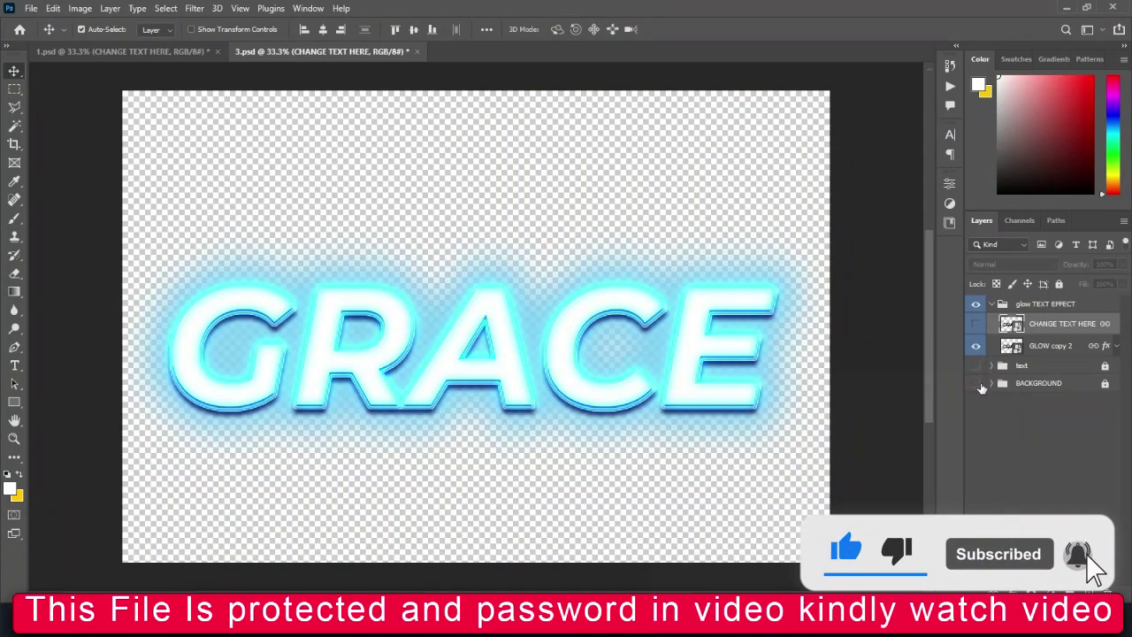
left_click(977, 384)
Select the glow TEXT EFFECT group and bring up its layer options.
left_click(1027, 366)
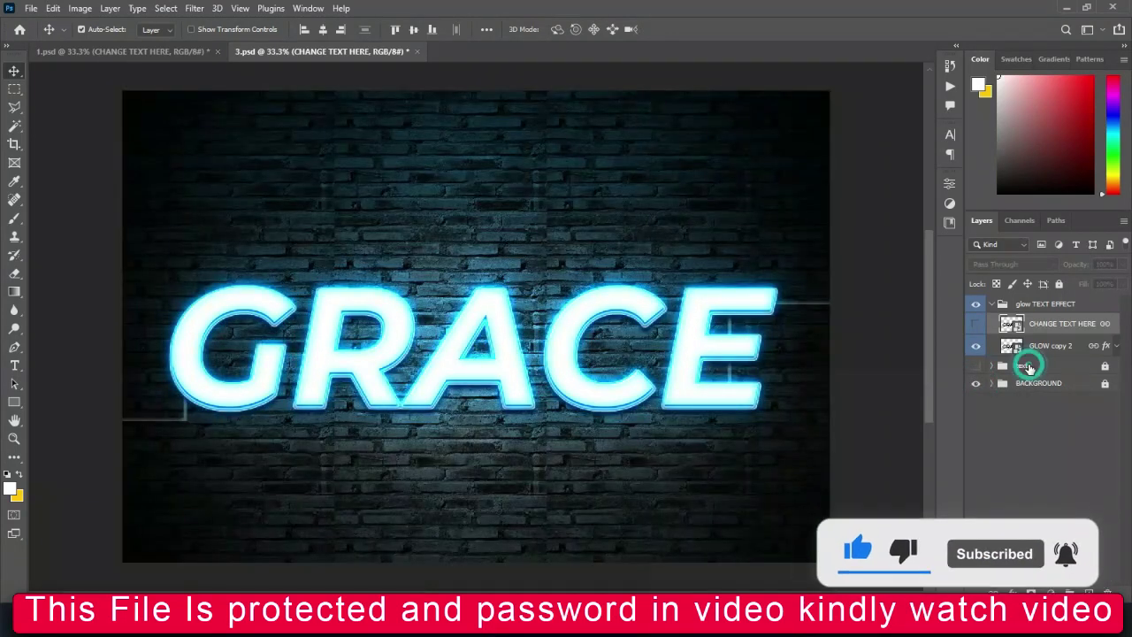
left_click(1048, 303)
right_click(1048, 303)
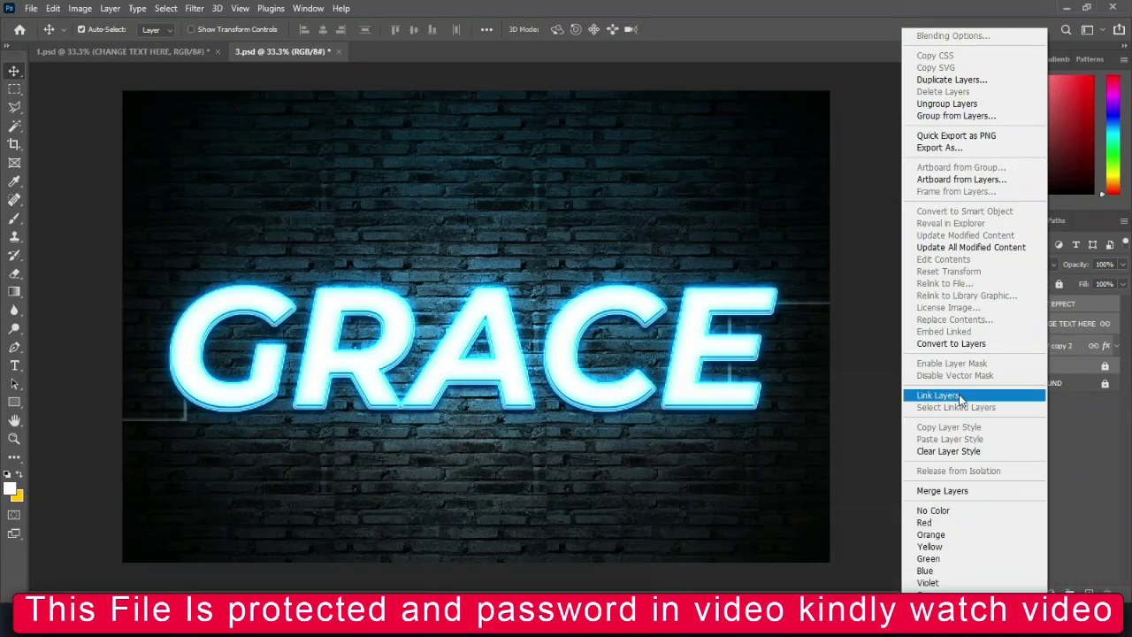
Merge the blue glow group into one smart object layer and reposition GRACE on the wall.
left_click(959, 492)
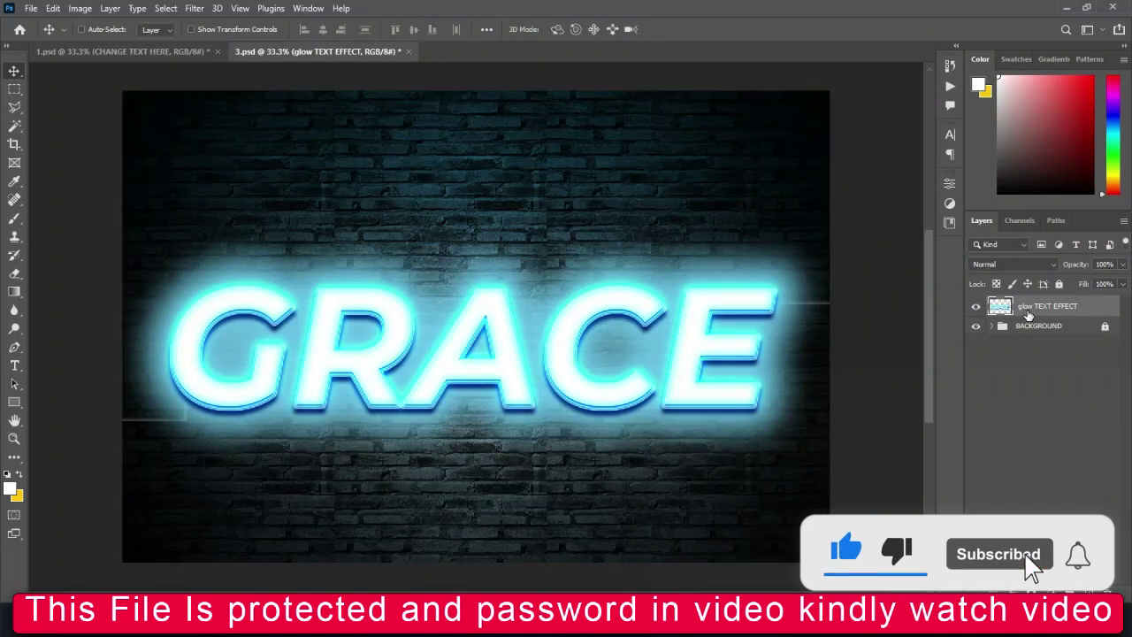
key("ctrl+minus")
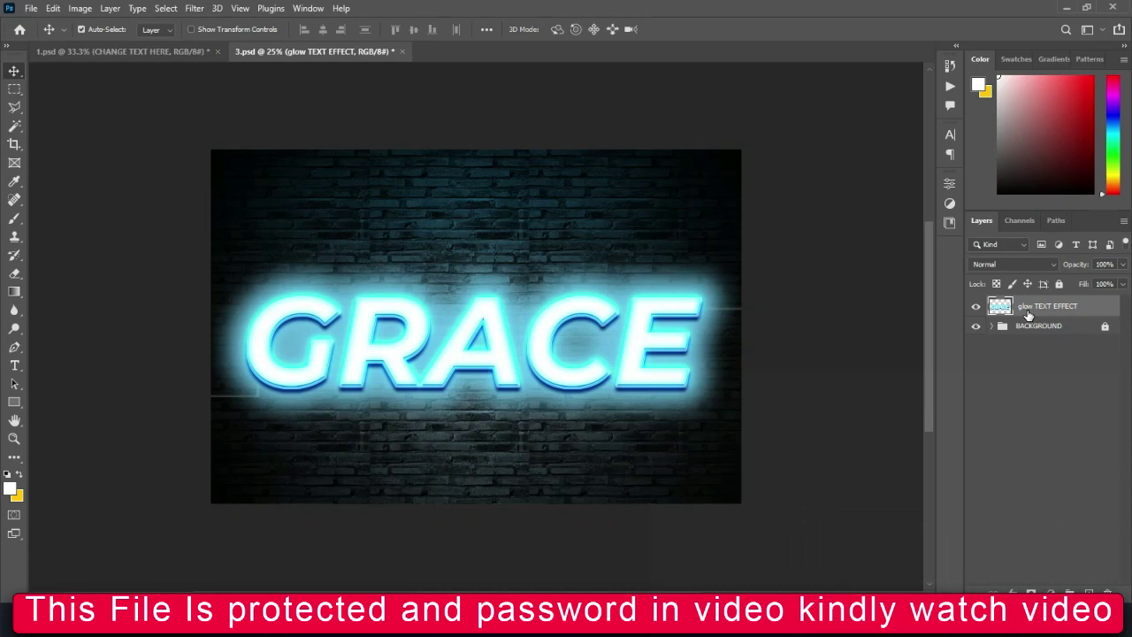
right_click(1027, 312)
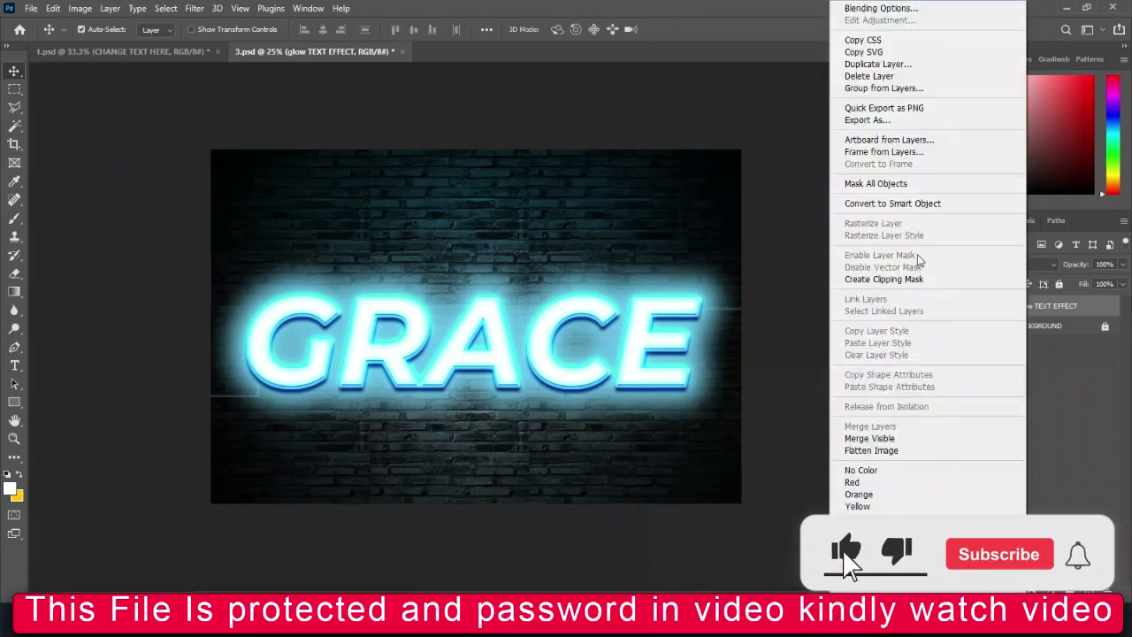
left_click(893, 203)
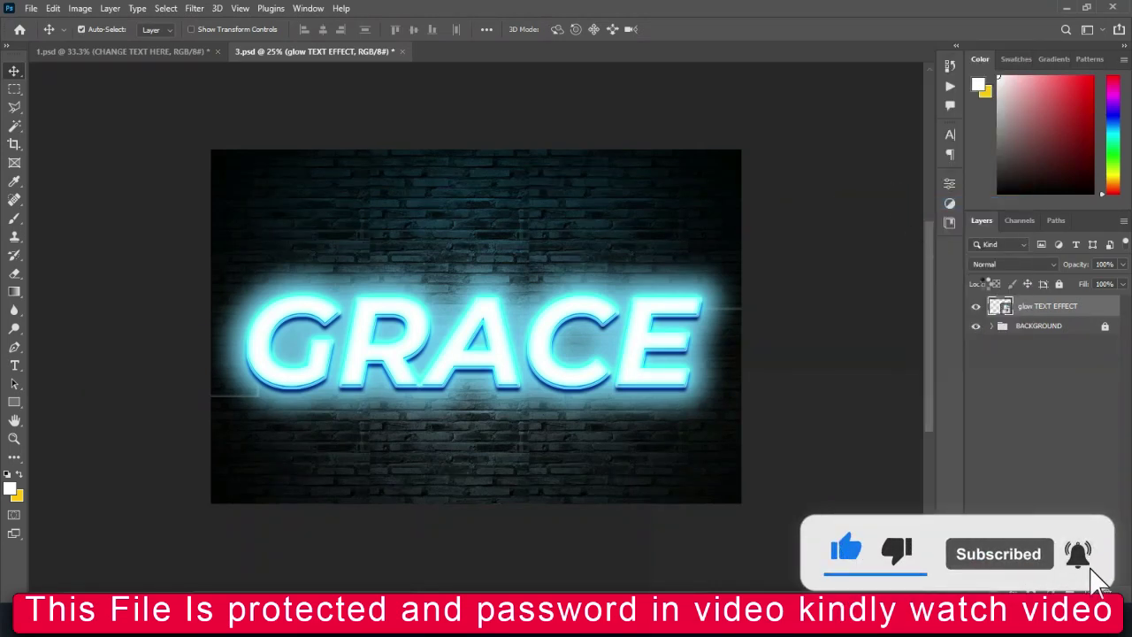
left_click_drag(582, 371, 665, 394)
Open the pink NEON template 4.psd from the templates folder.
left_click(670, 548)
left_click(683, 131)
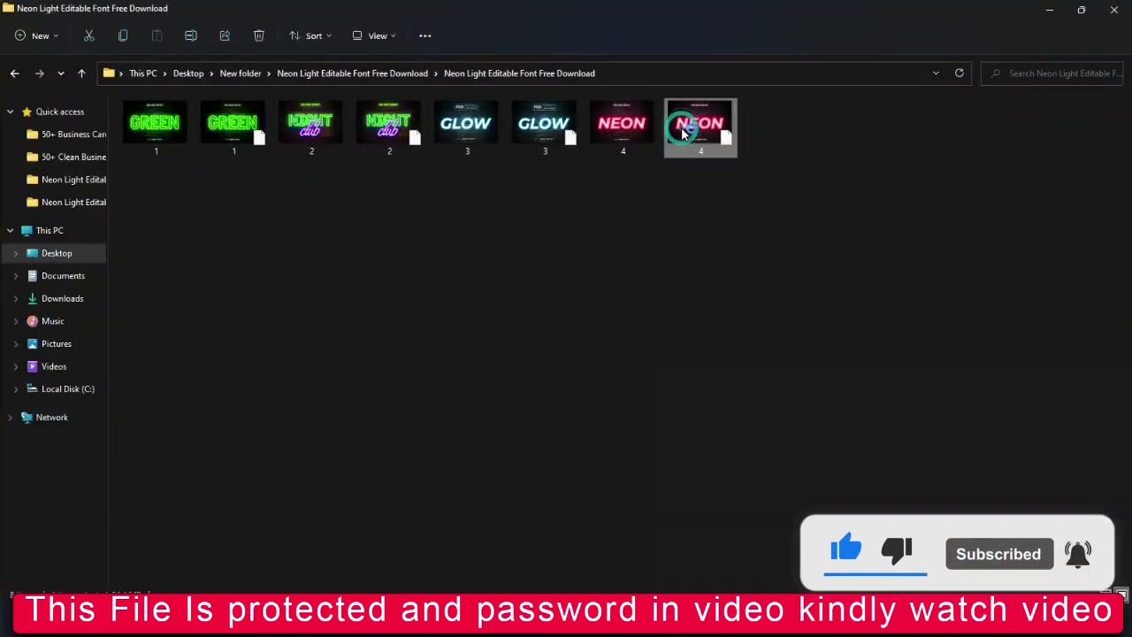
double_click(683, 131)
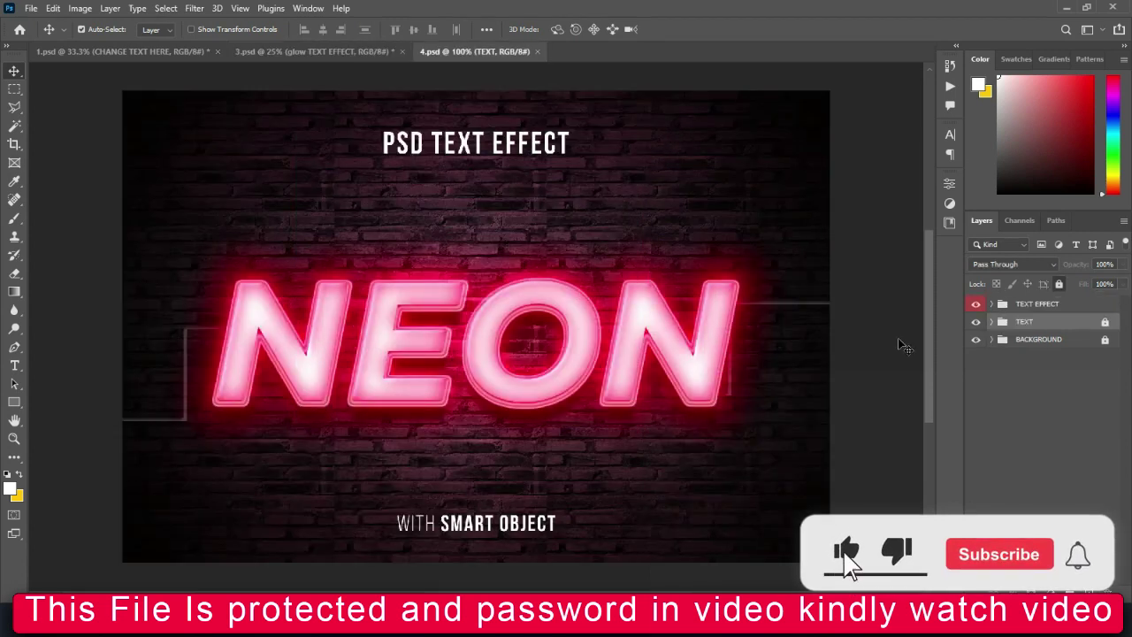
Open the TEXT EFFECT group's editable text smart object contents.
left_click(991, 304)
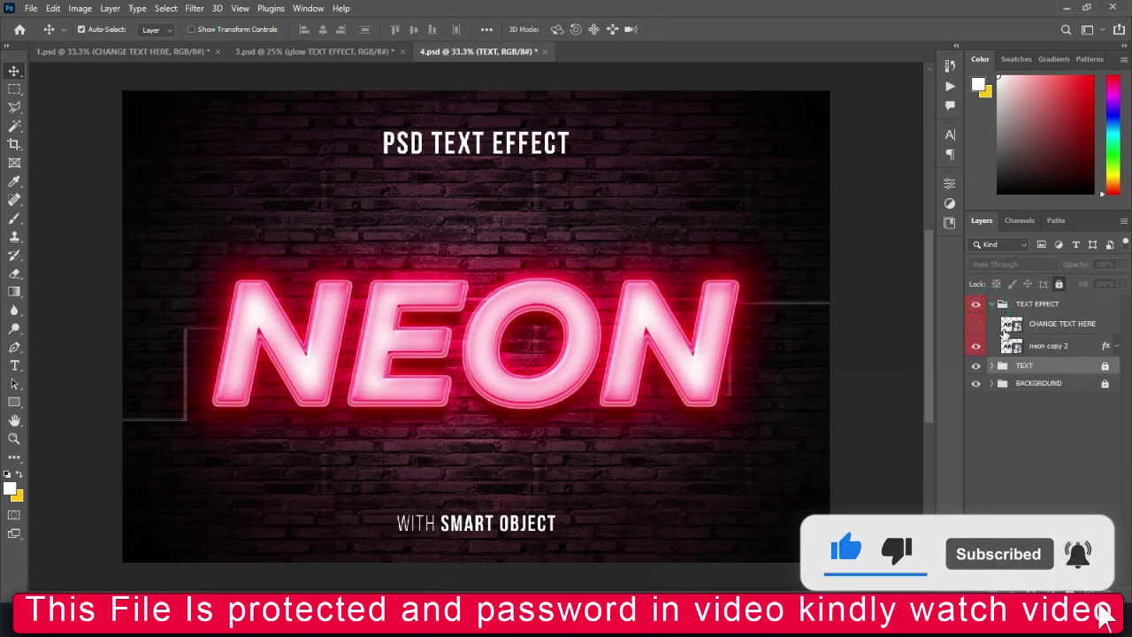
double_click(1013, 326)
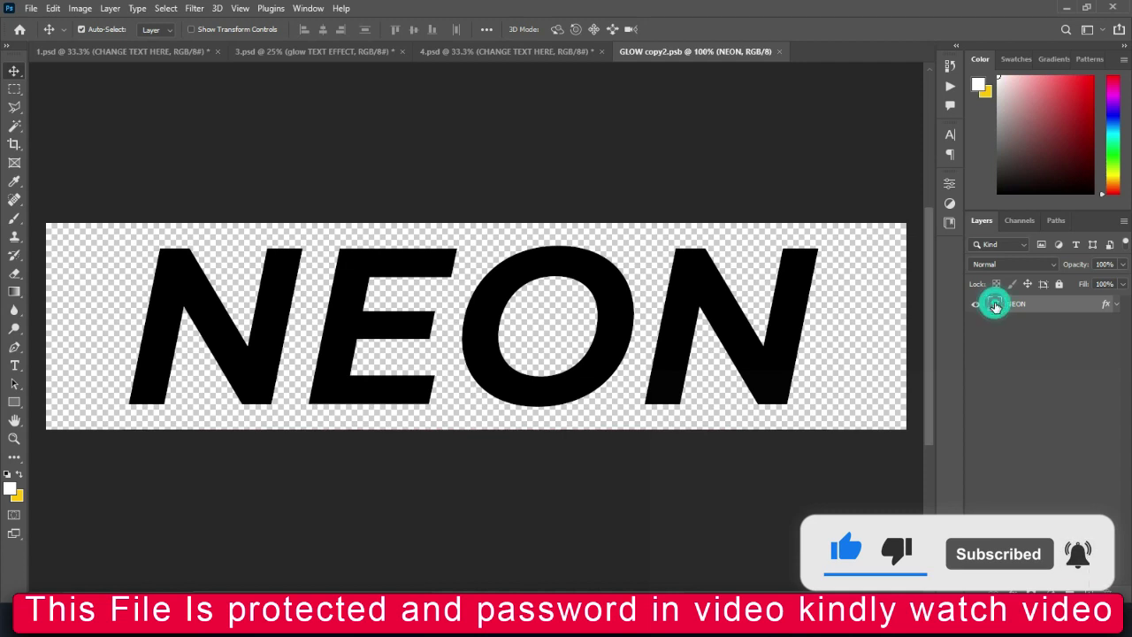
double_click(996, 304)
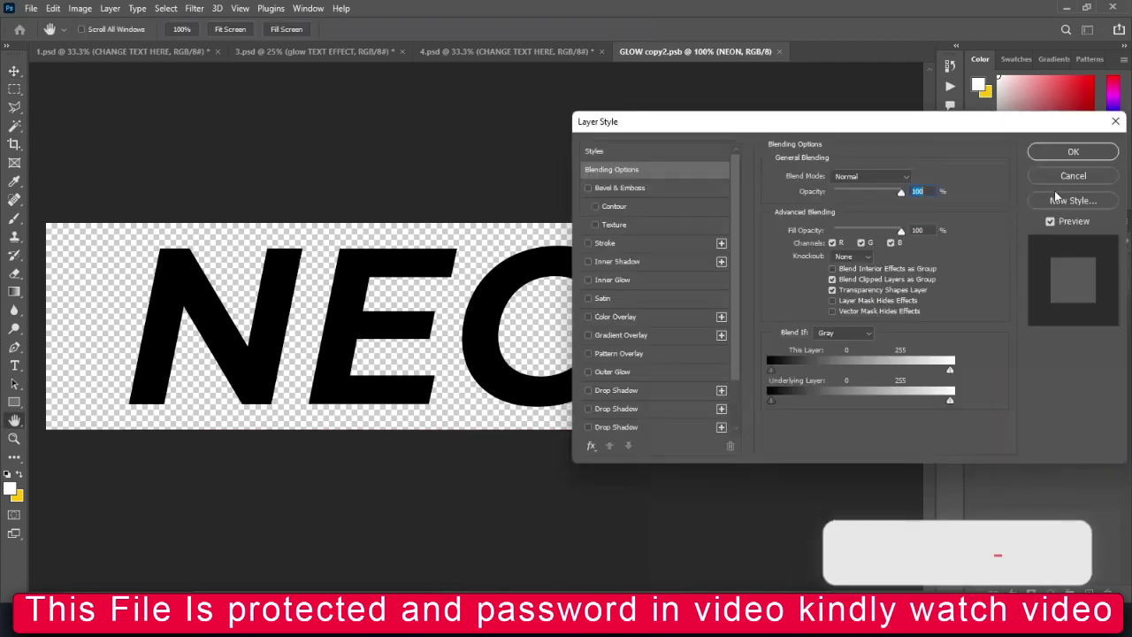
left_click(1062, 176)
Replace NEON with GRACE, centre it on the canvas, and save the smart object.
left_click(994, 305)
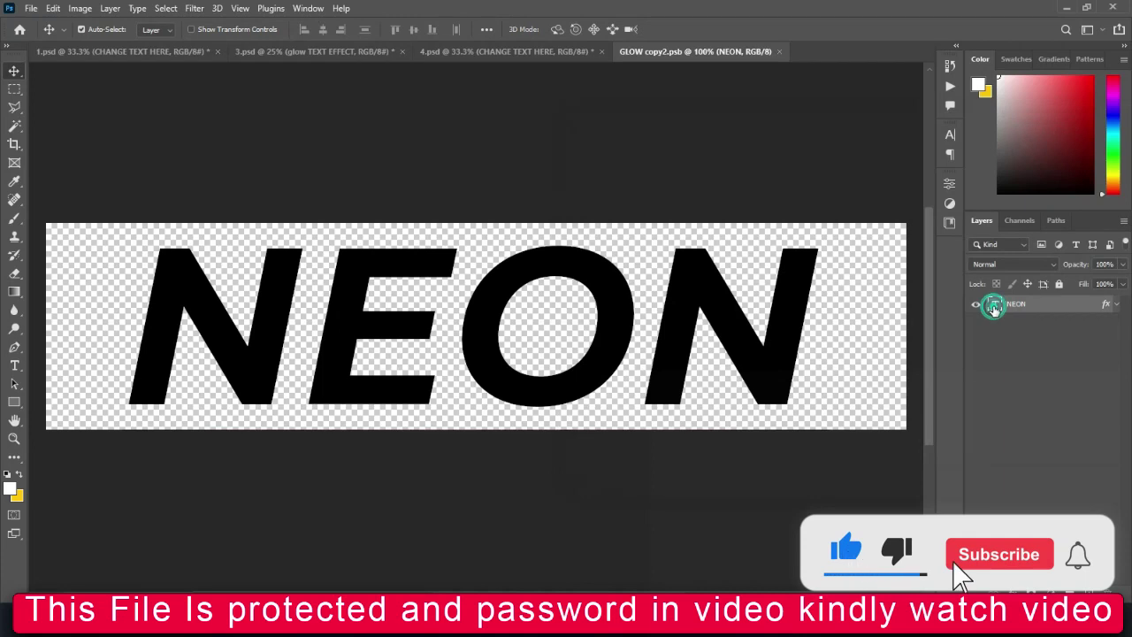
double_click(994, 305)
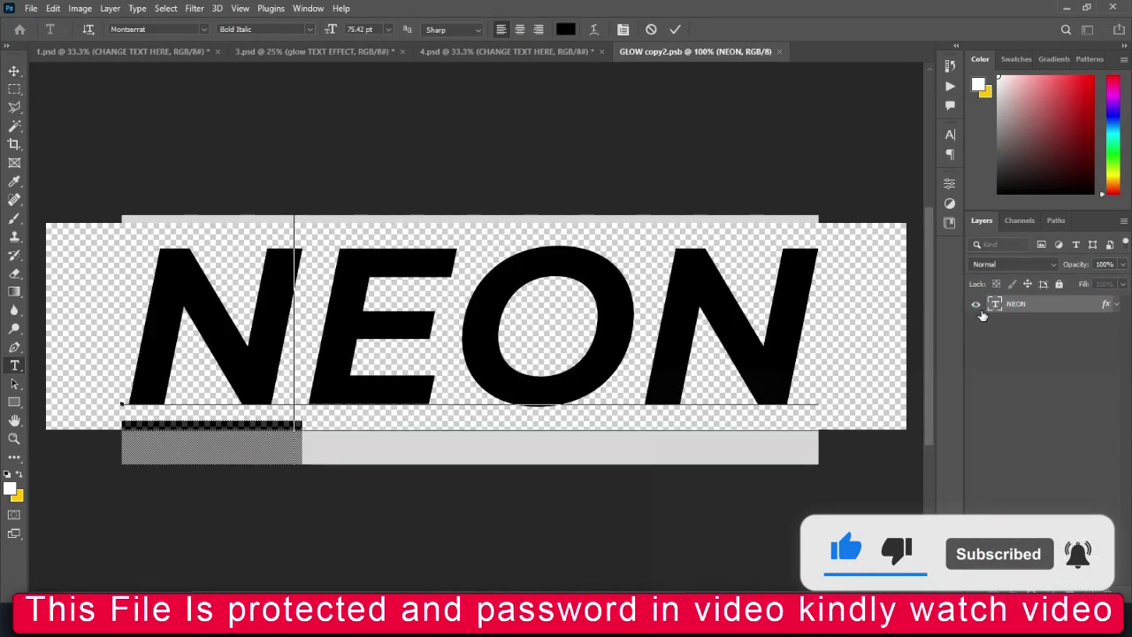
type("GRACE")
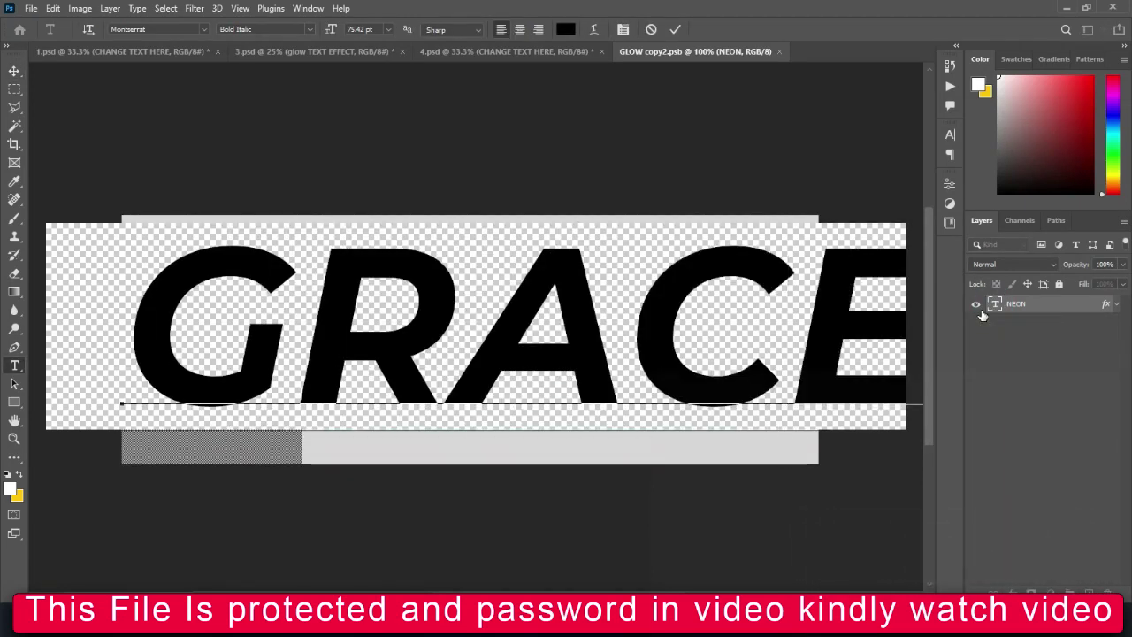
left_click(673, 32)
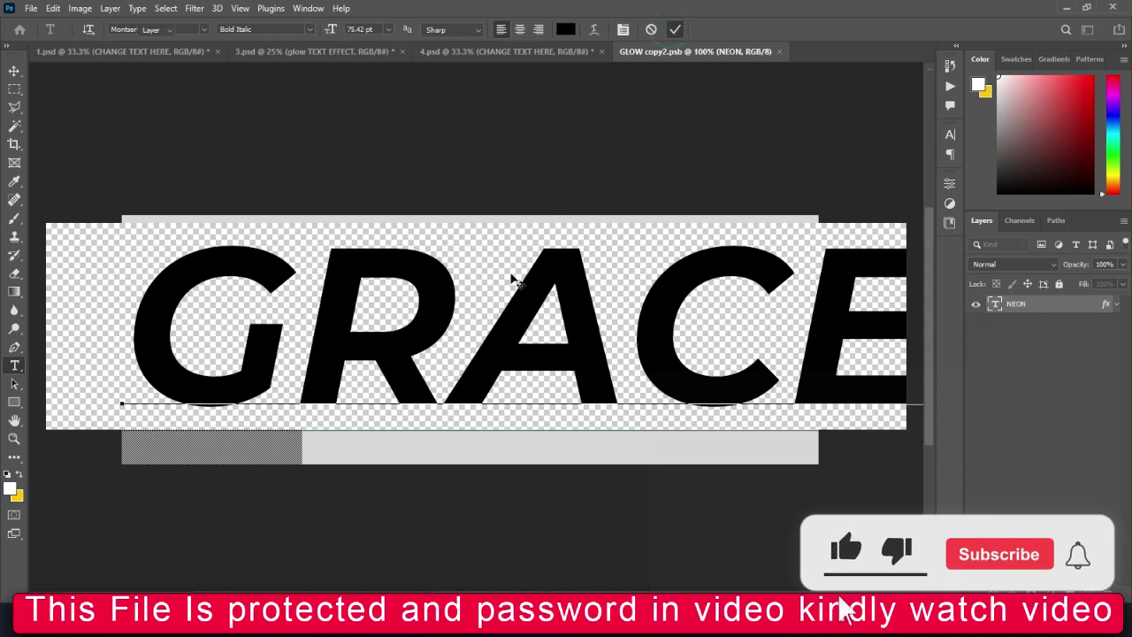
key("v")
left_click(323, 29)
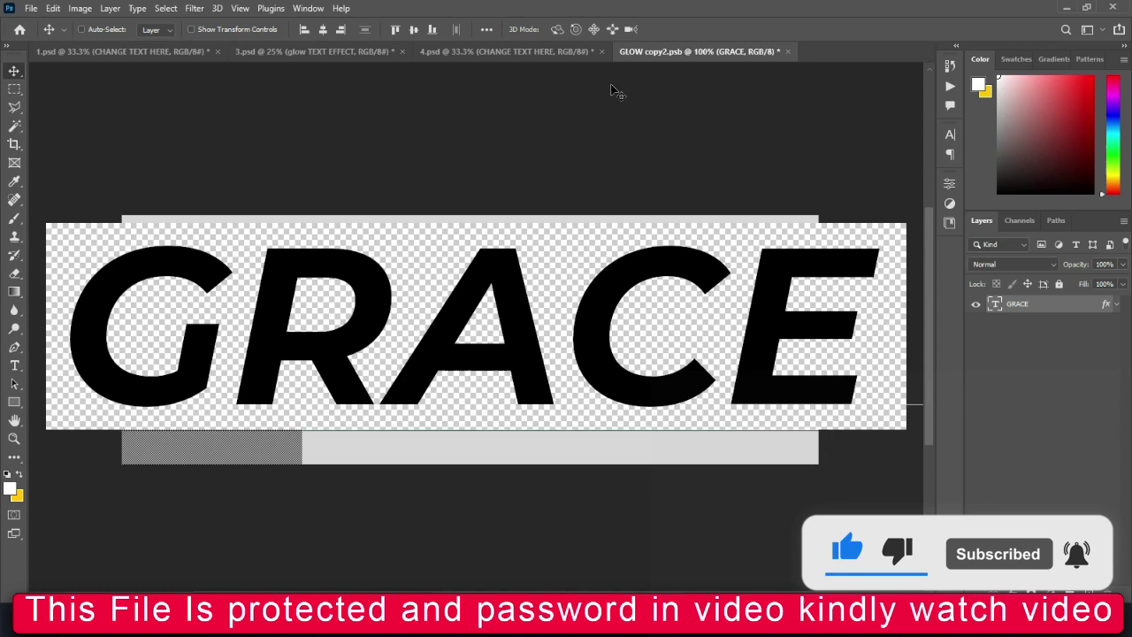
left_click(790, 51)
left_click(501, 233)
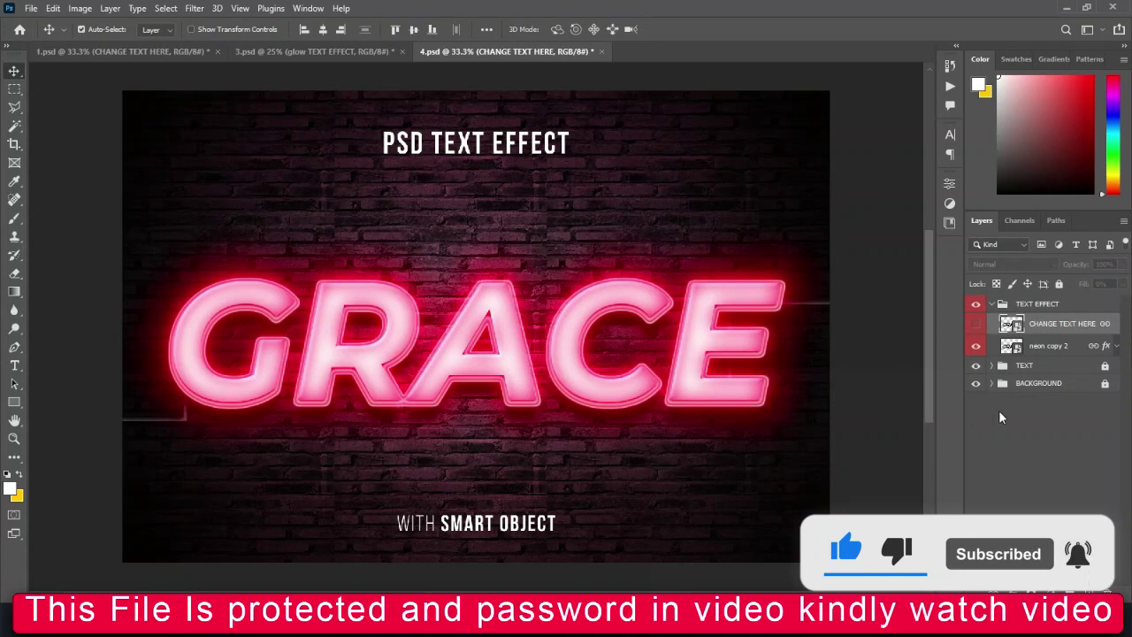
Hide the promo text group and convert neon copy 2 plus TEXT EFFECT into a smart object.
left_click(977, 366)
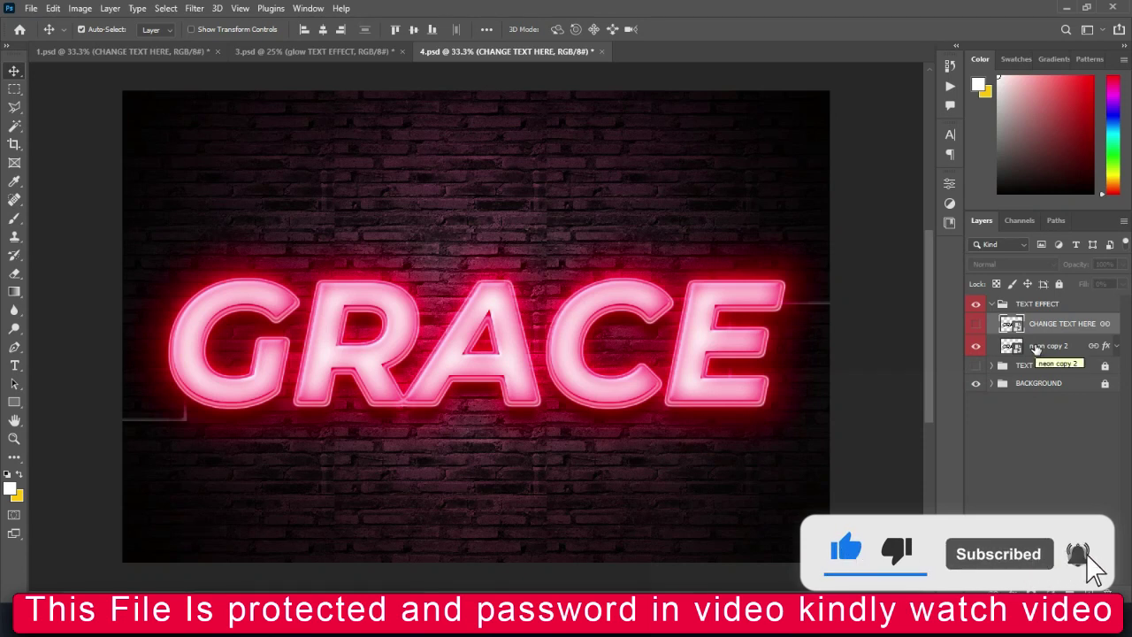
left_click(1037, 347)
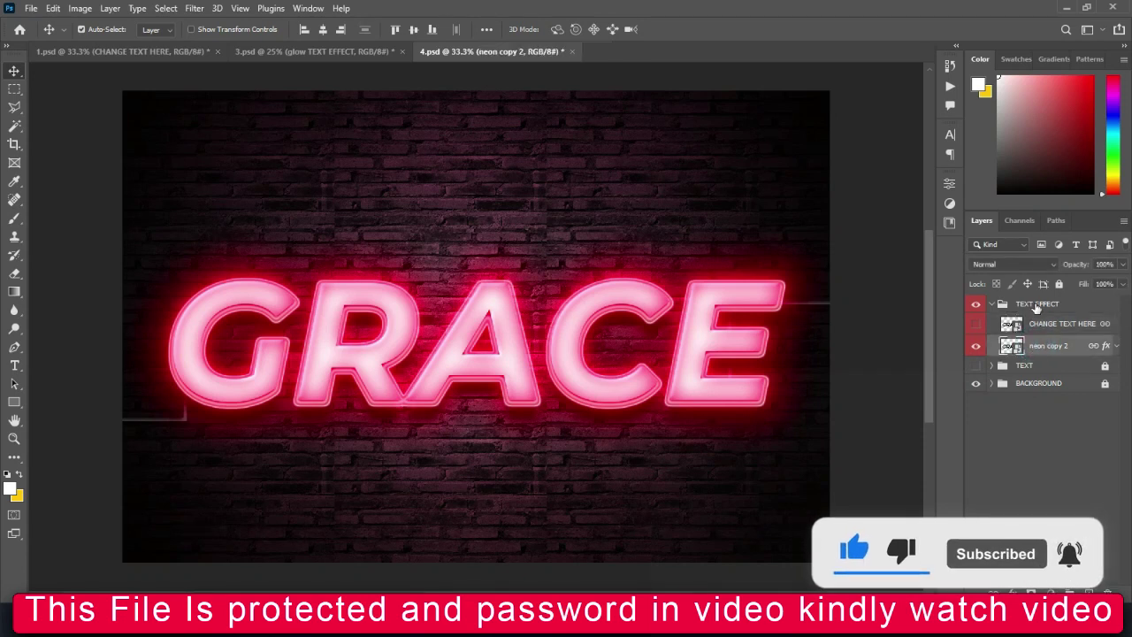
left_click(1035, 304, "shift")
right_click(1036, 302)
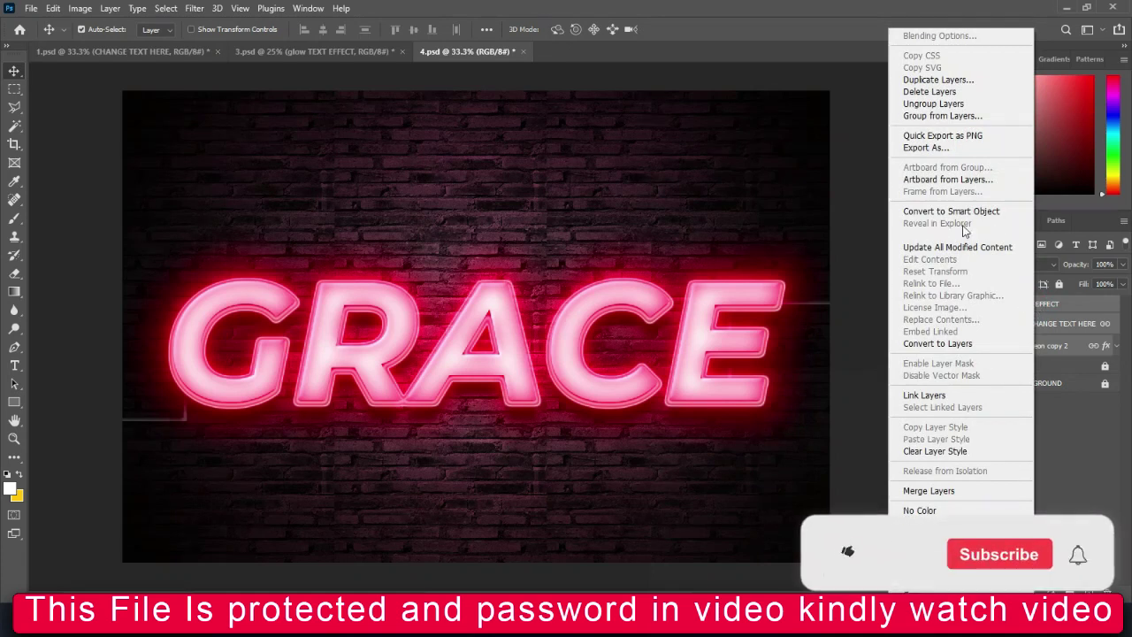
left_click(951, 210)
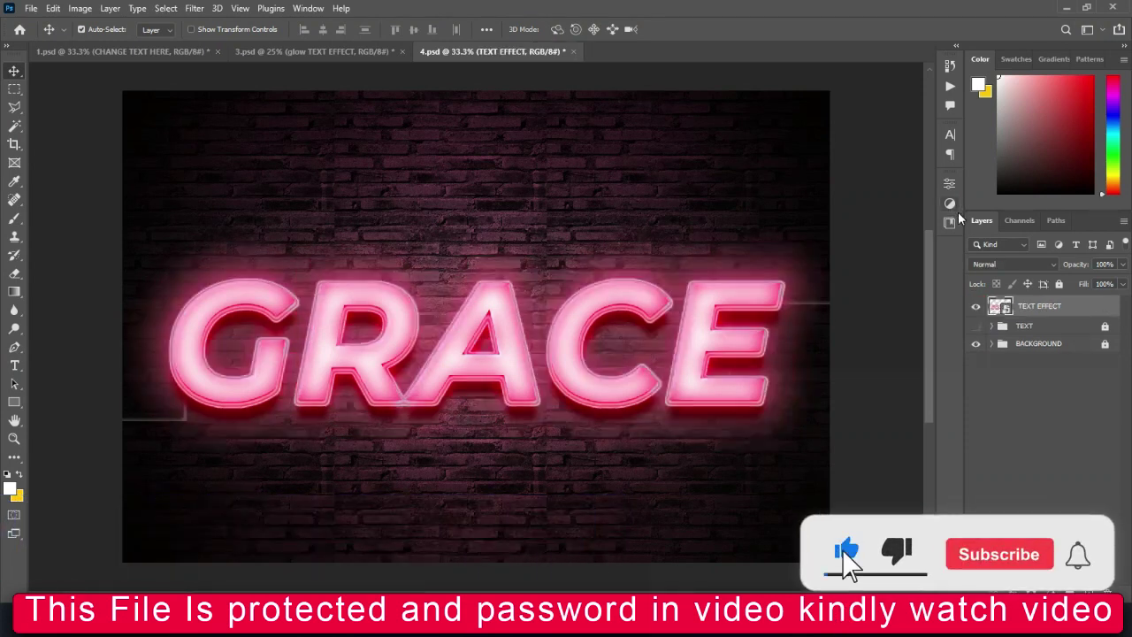
Reposition the GRACE effect near the canvas centre and return to the templates folder.
left_click(595, 326)
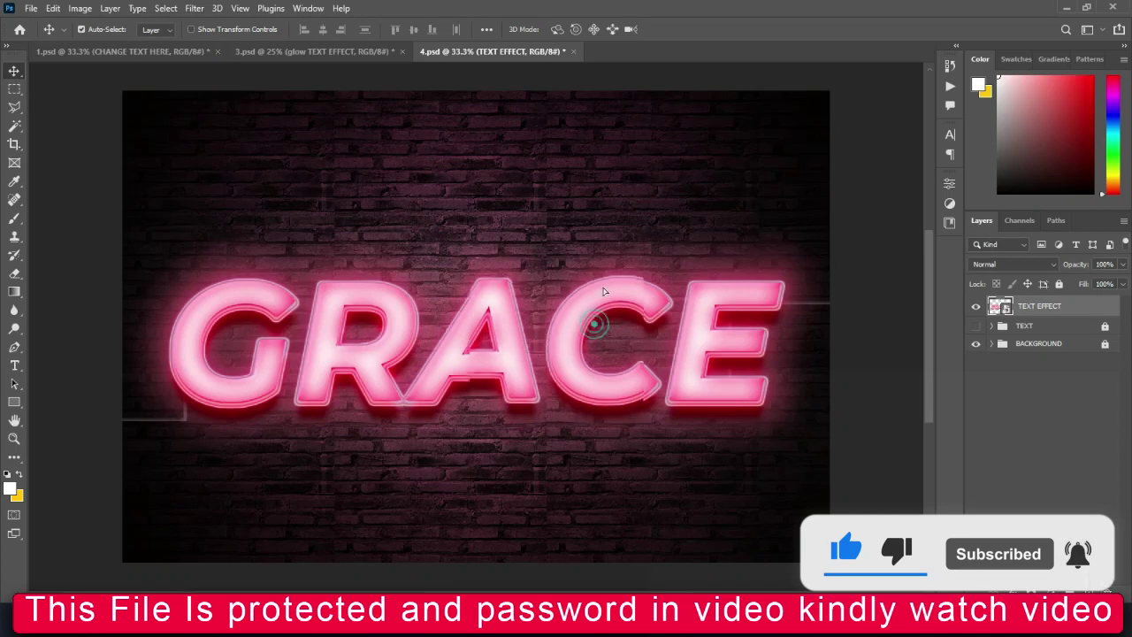
left_click_drag(604, 291, 635, 277)
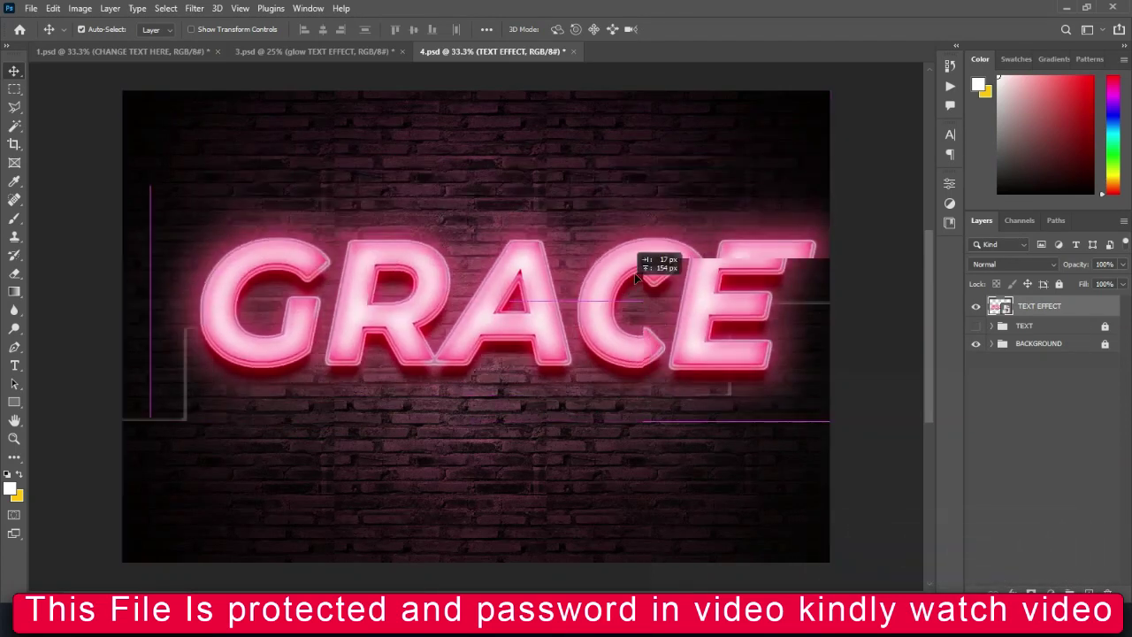
left_click_drag(635, 278, 620, 346)
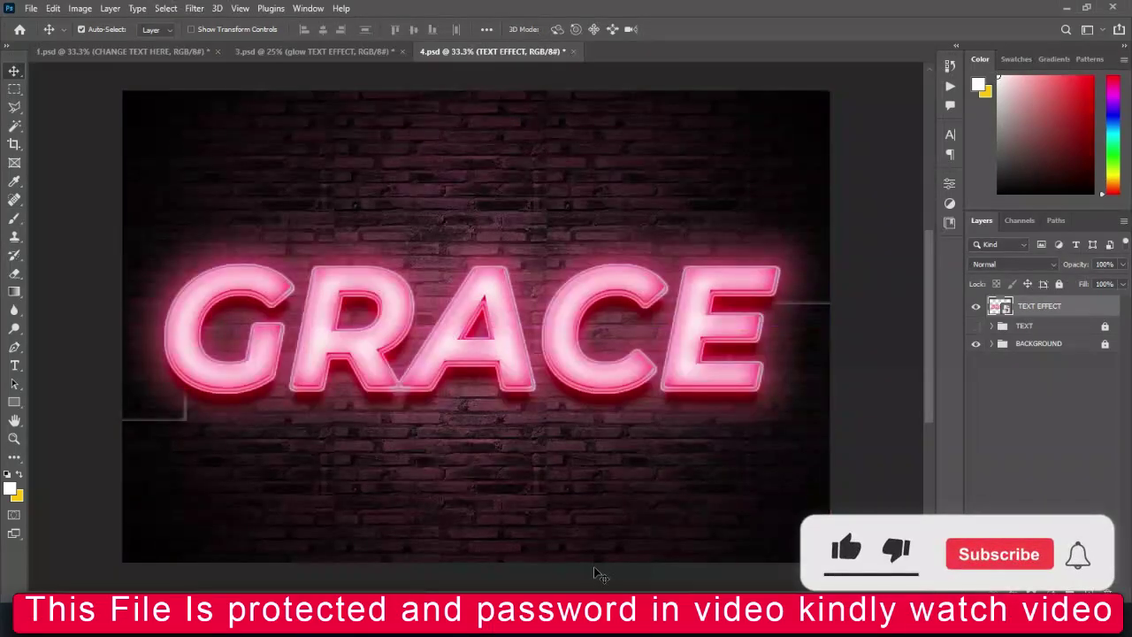
left_click(651, 545)
left_click(387, 233)
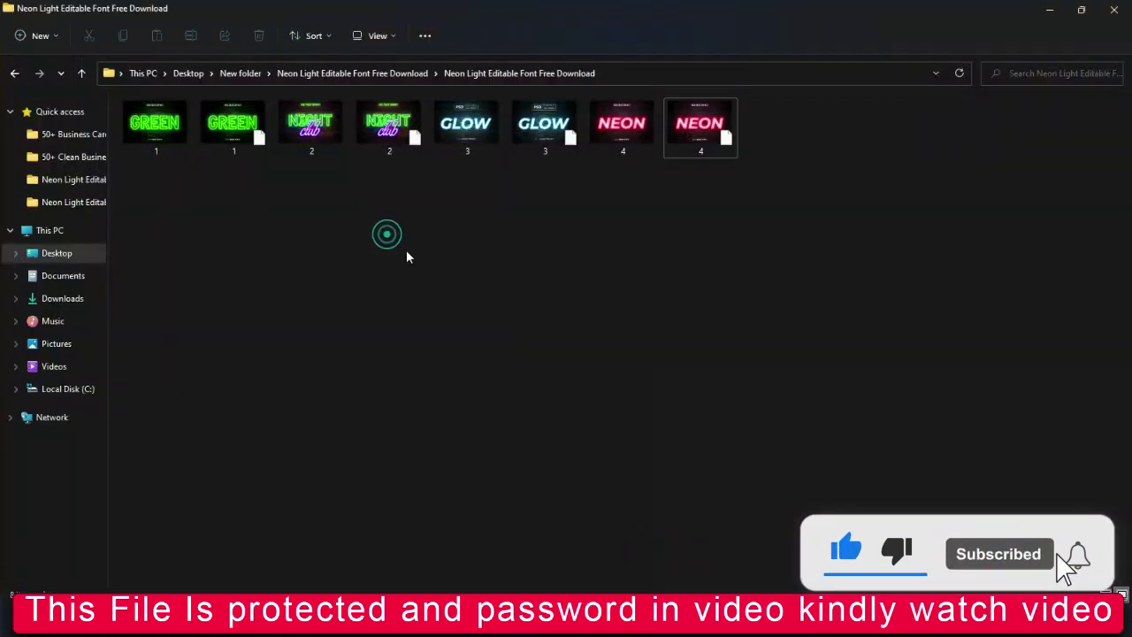